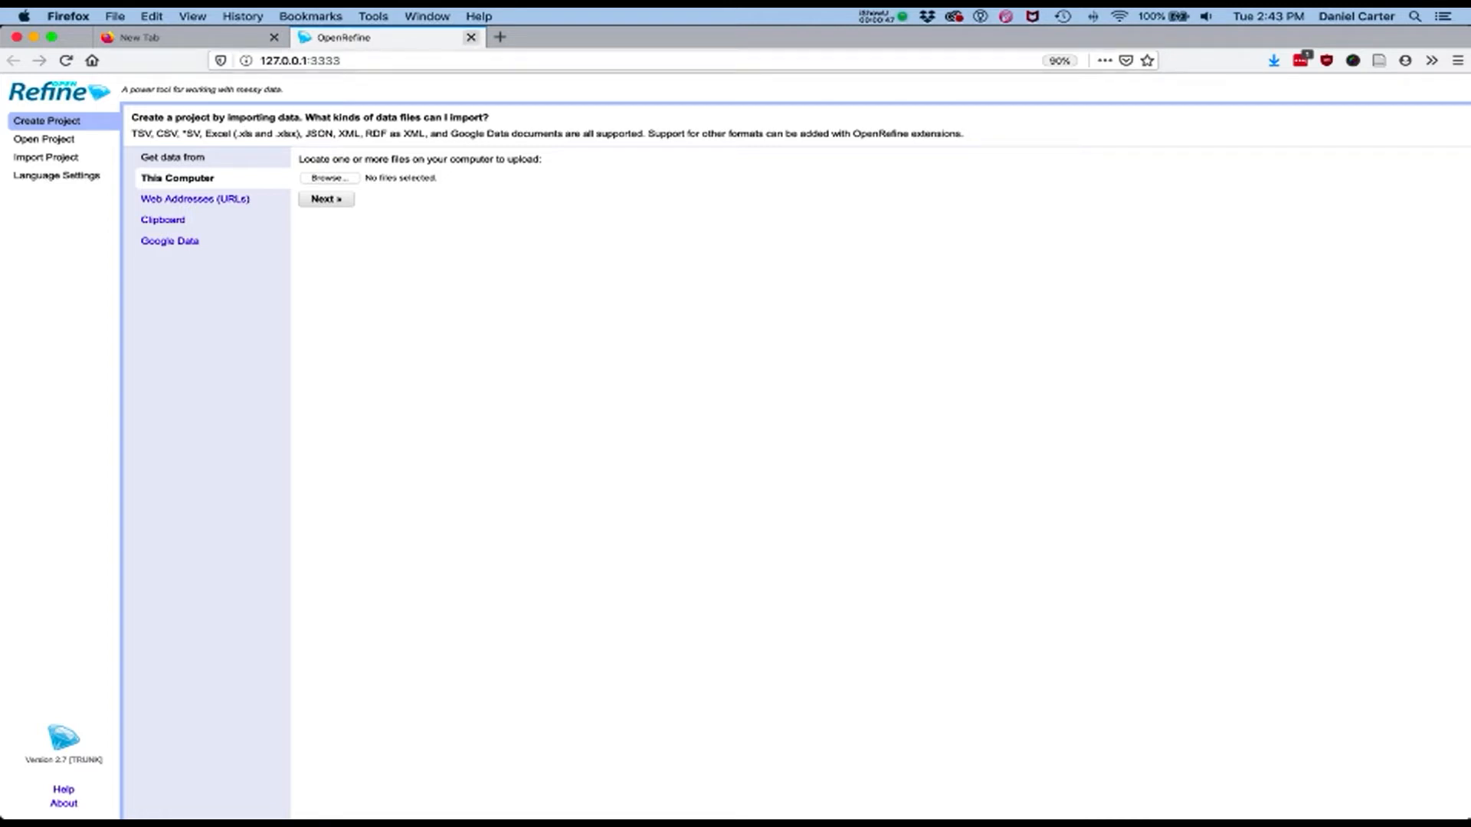
# Close the OpenRefine browser page, quit the OpenRefine application completely and launch it again
pyautogui.click(471, 37)
pyautogui.moveTo(565, 801)
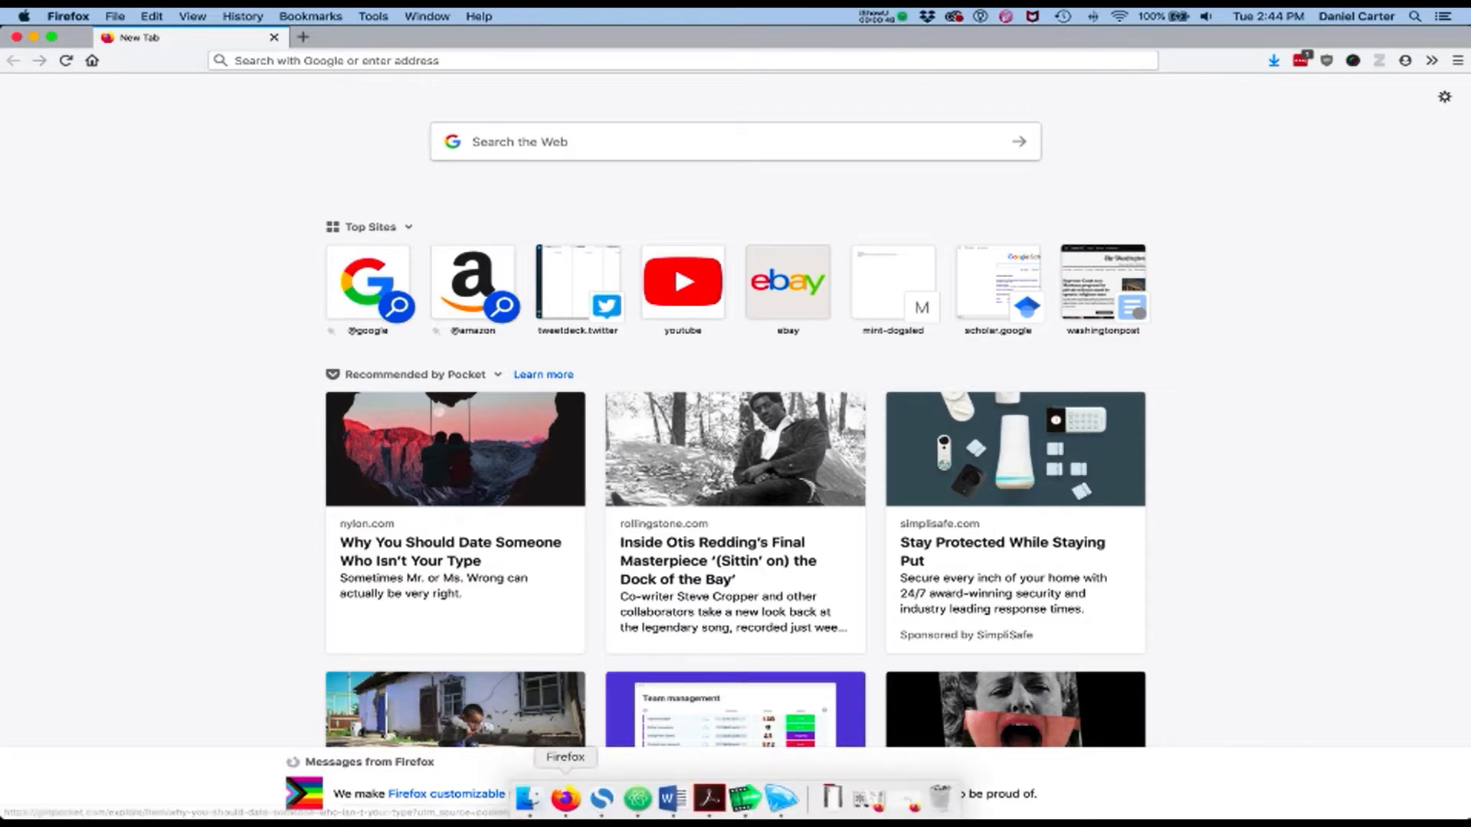
pyautogui.click(781, 799)
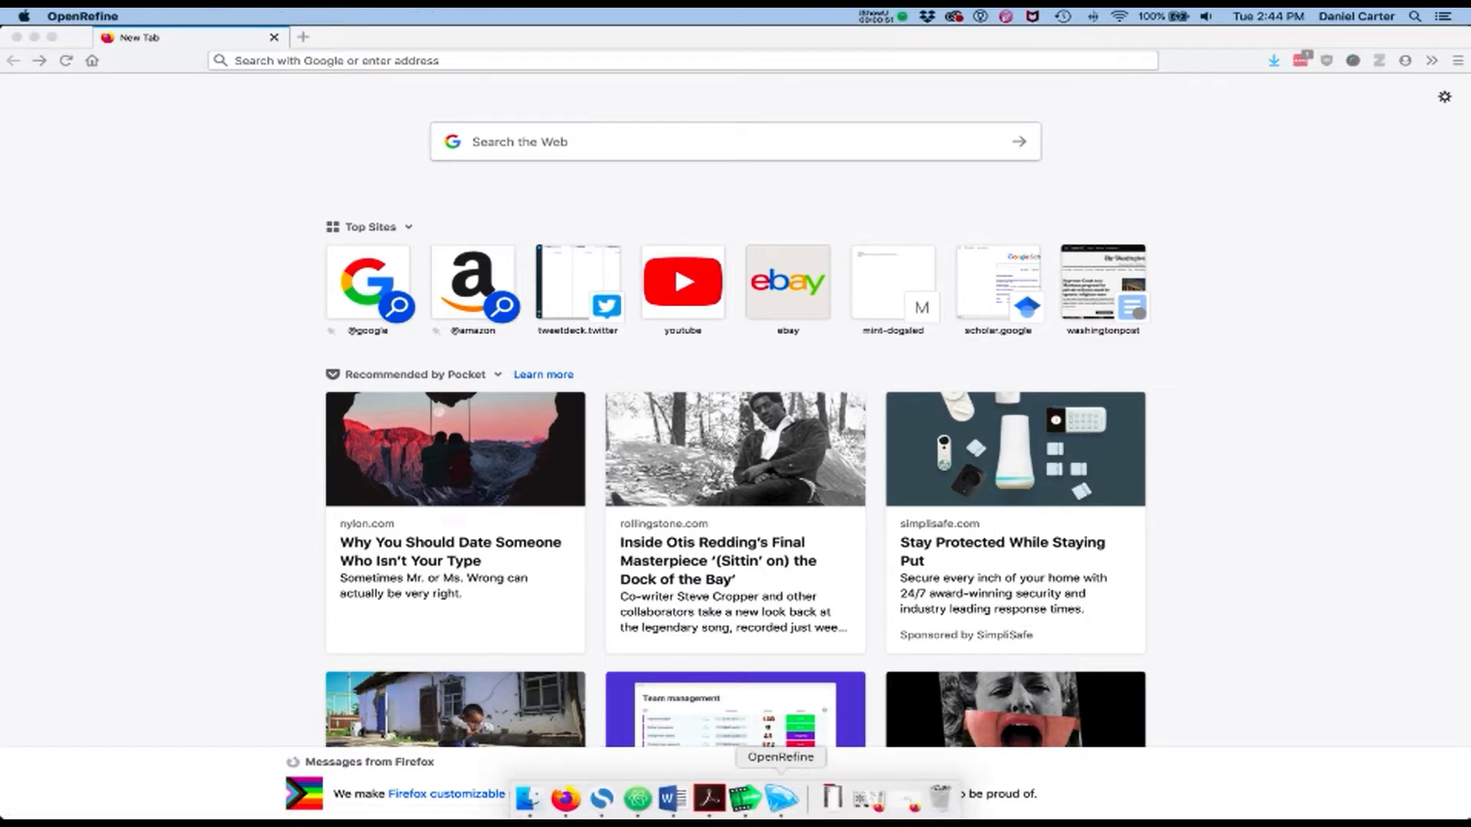
pyautogui.rightClick(781, 798)
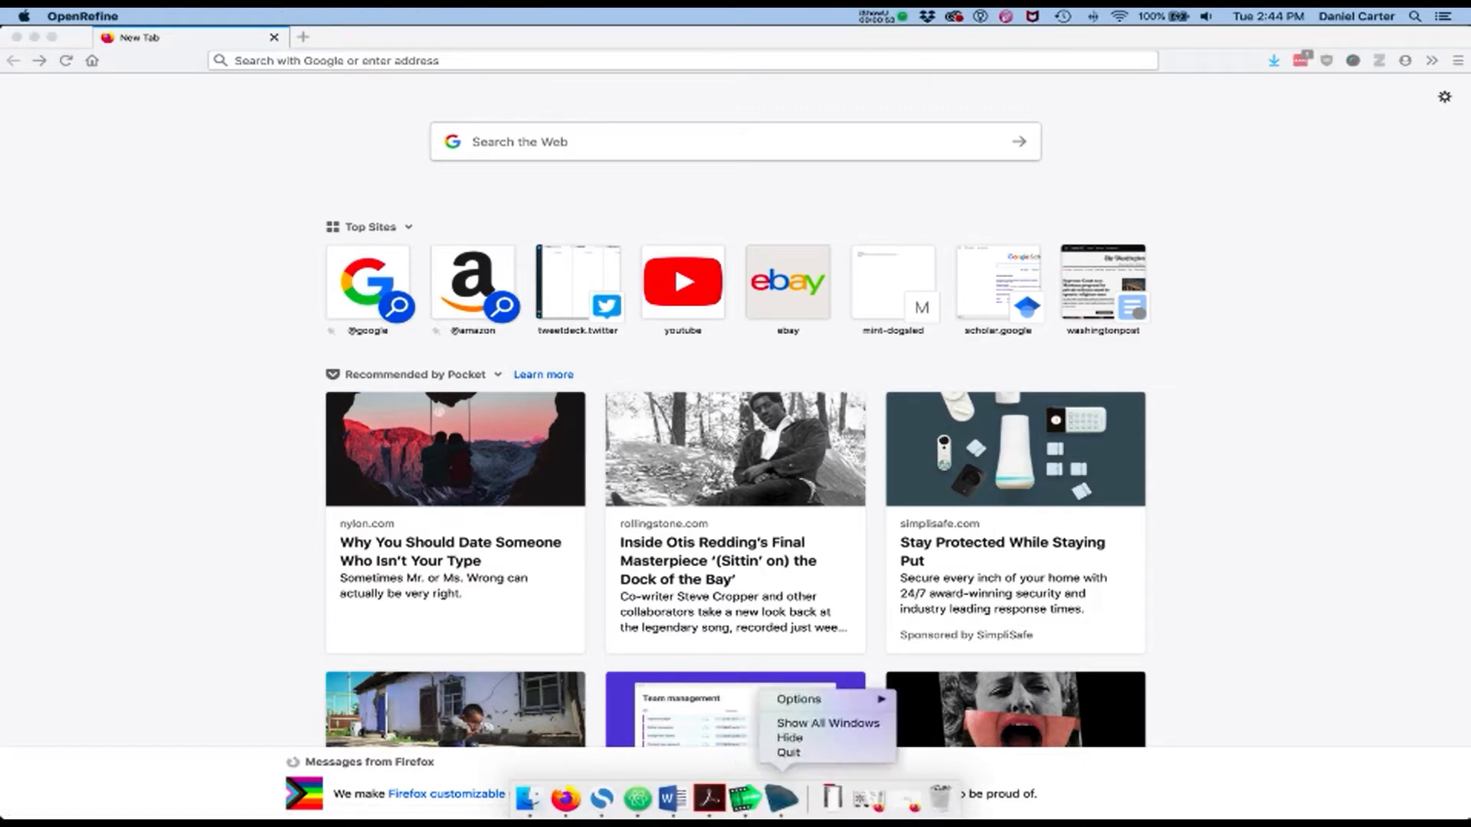
pyautogui.click(789, 753)
pyautogui.moveTo(781, 801)
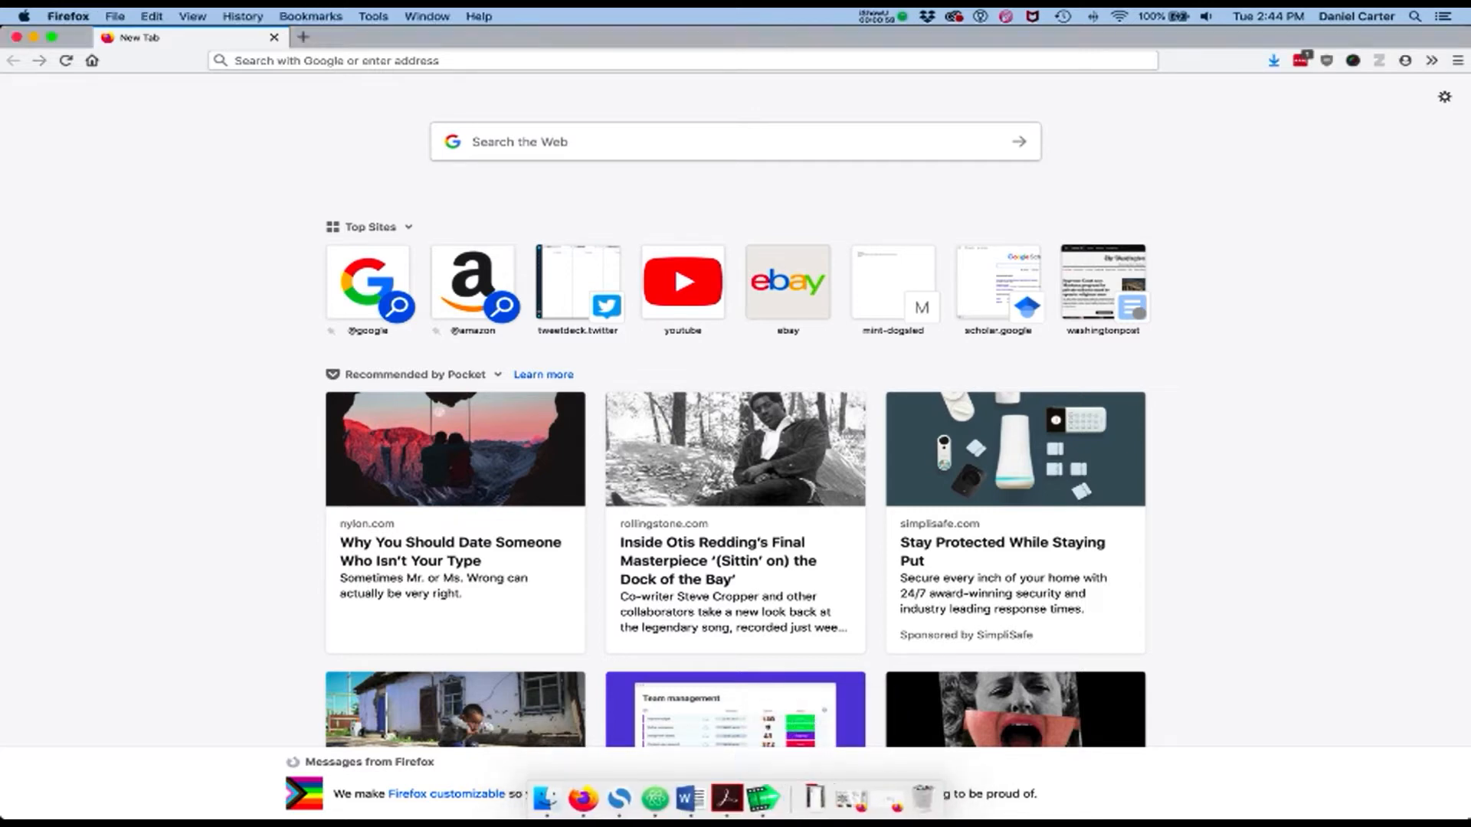
pyautogui.press('super+space')
pyautogui.write('ope')
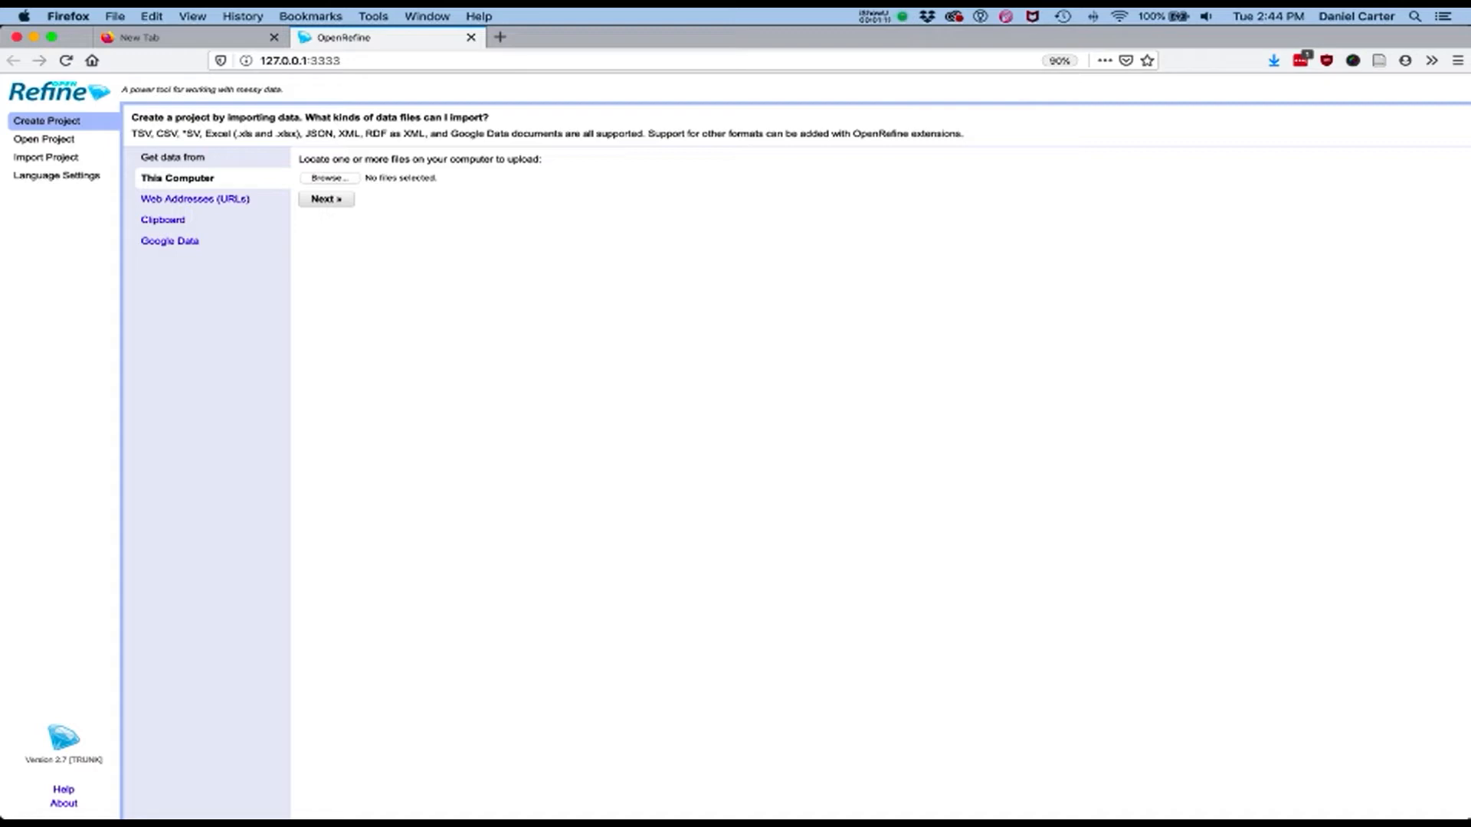
# Create a project from the High_Value_Data_Sets_0818_Aug2018 CSV file in the TDCJ folder, keeping the default parsing options
pyautogui.click(330, 178)
pyautogui.click(582, 178)
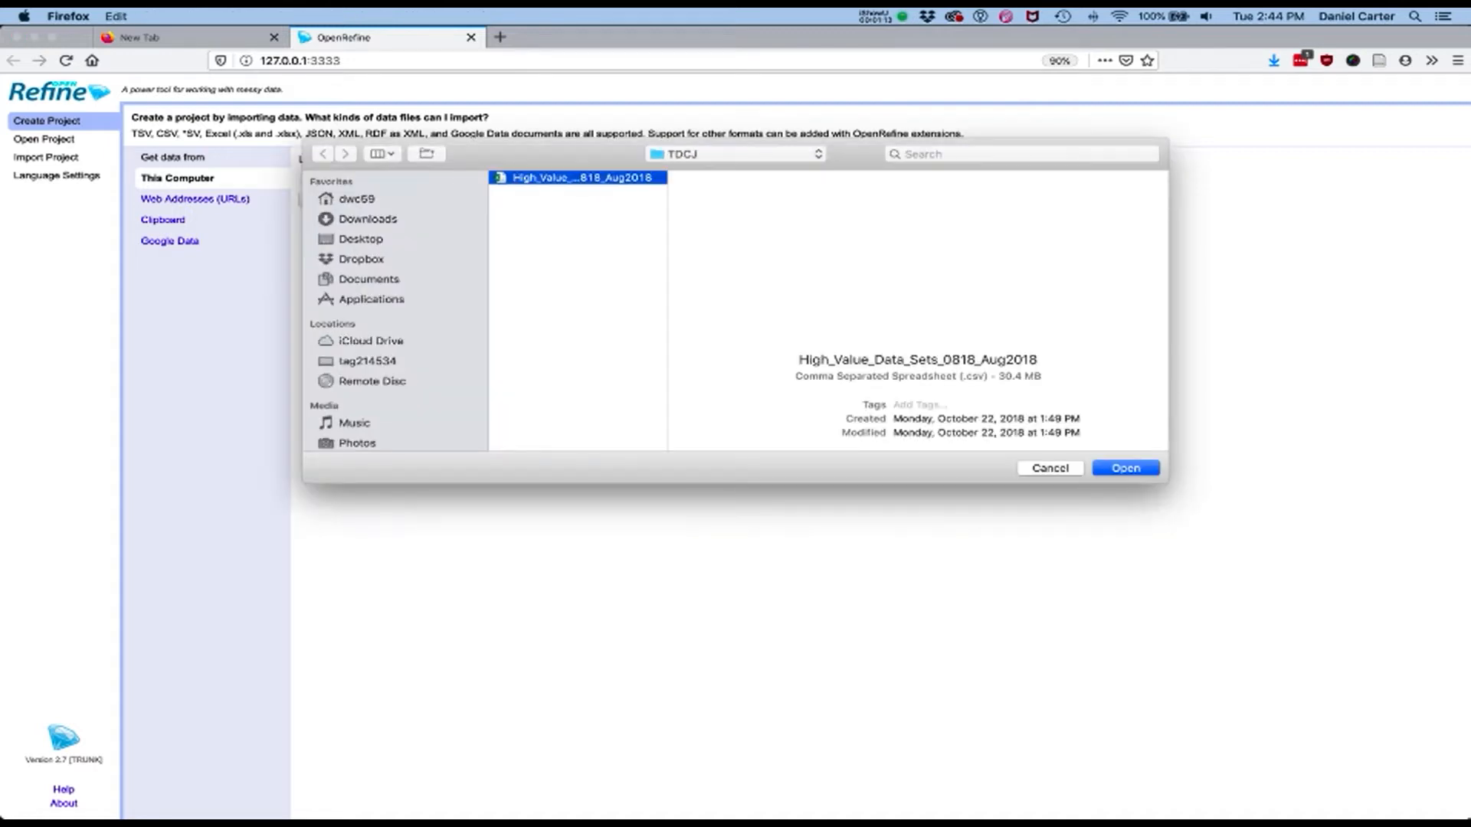
pyautogui.click(1125, 468)
pyautogui.click(327, 199)
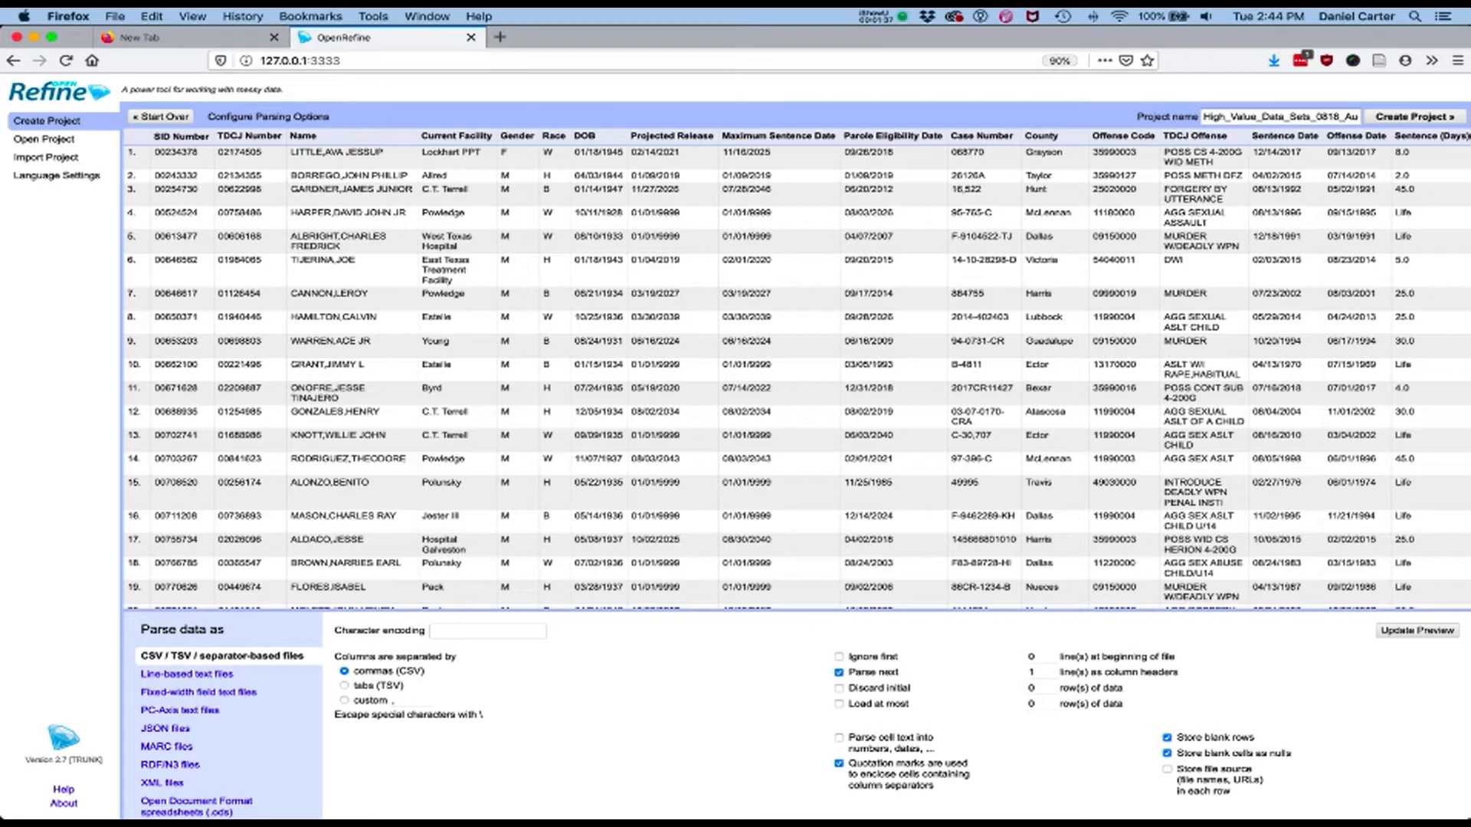
pyautogui.click(1419, 116)
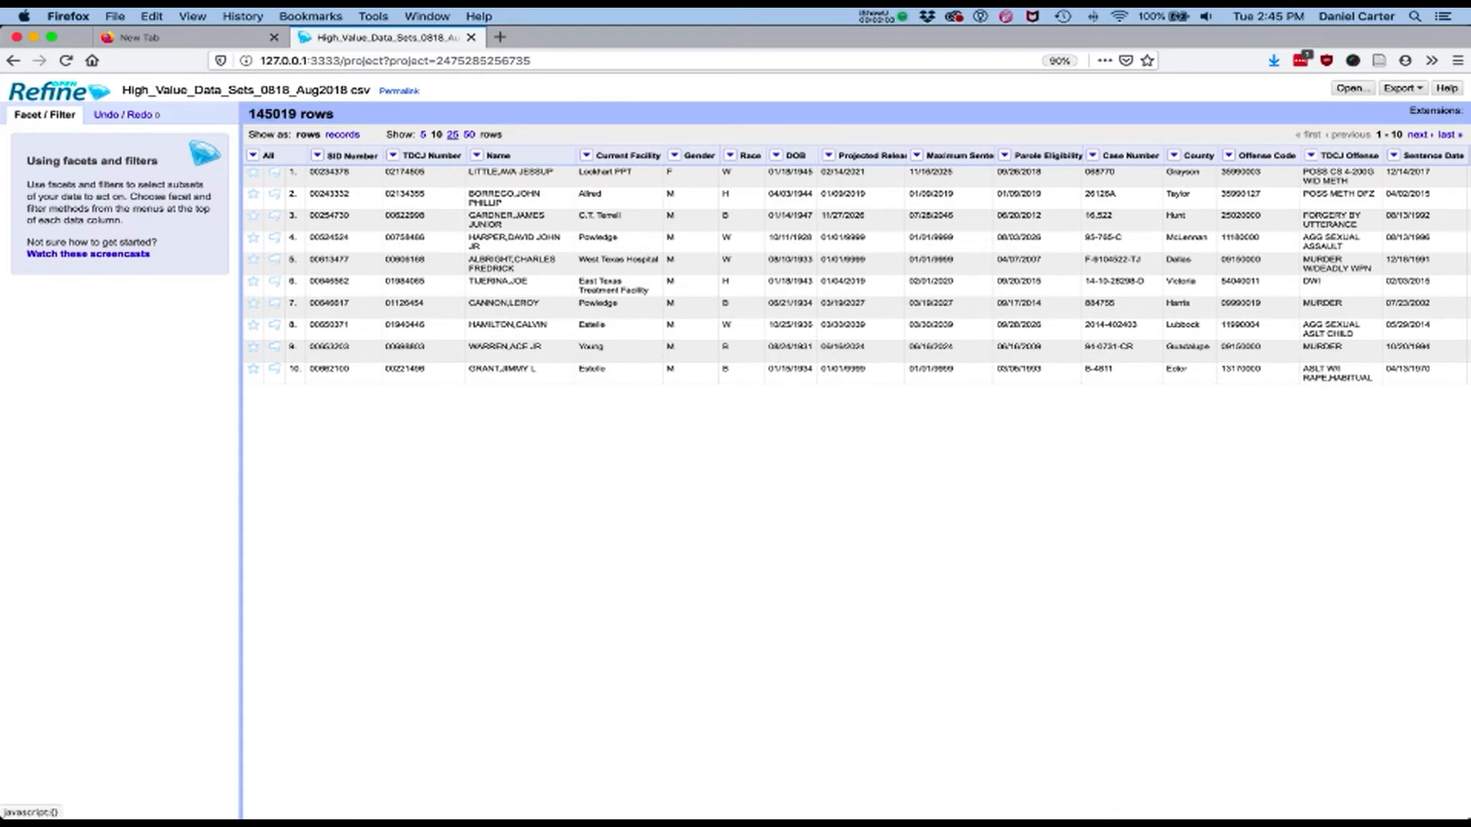
# Show 25 rows per page and change every F cell in the Gender column to Female
pyautogui.click(452, 135)
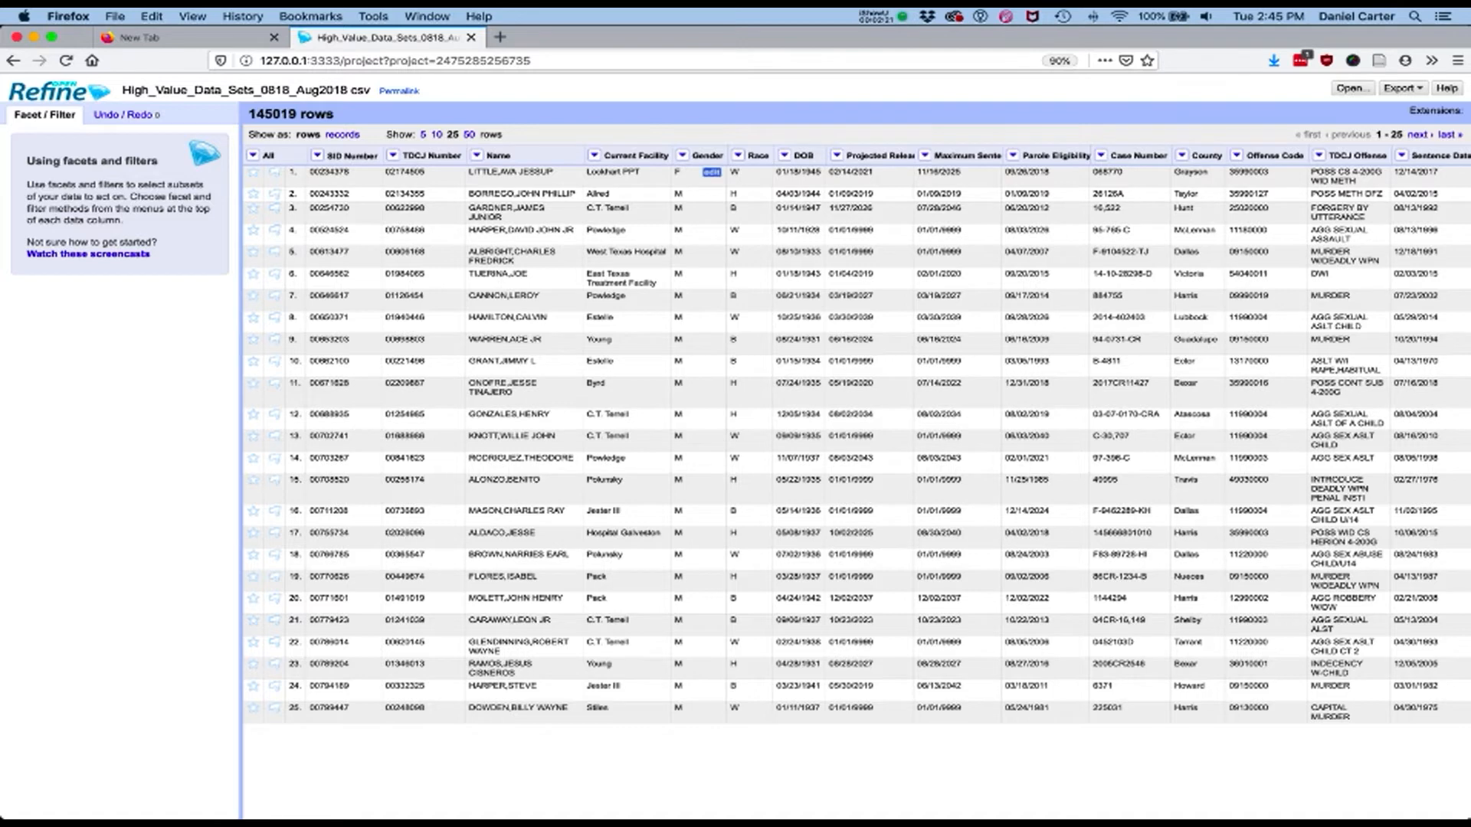
pyautogui.click(712, 172)
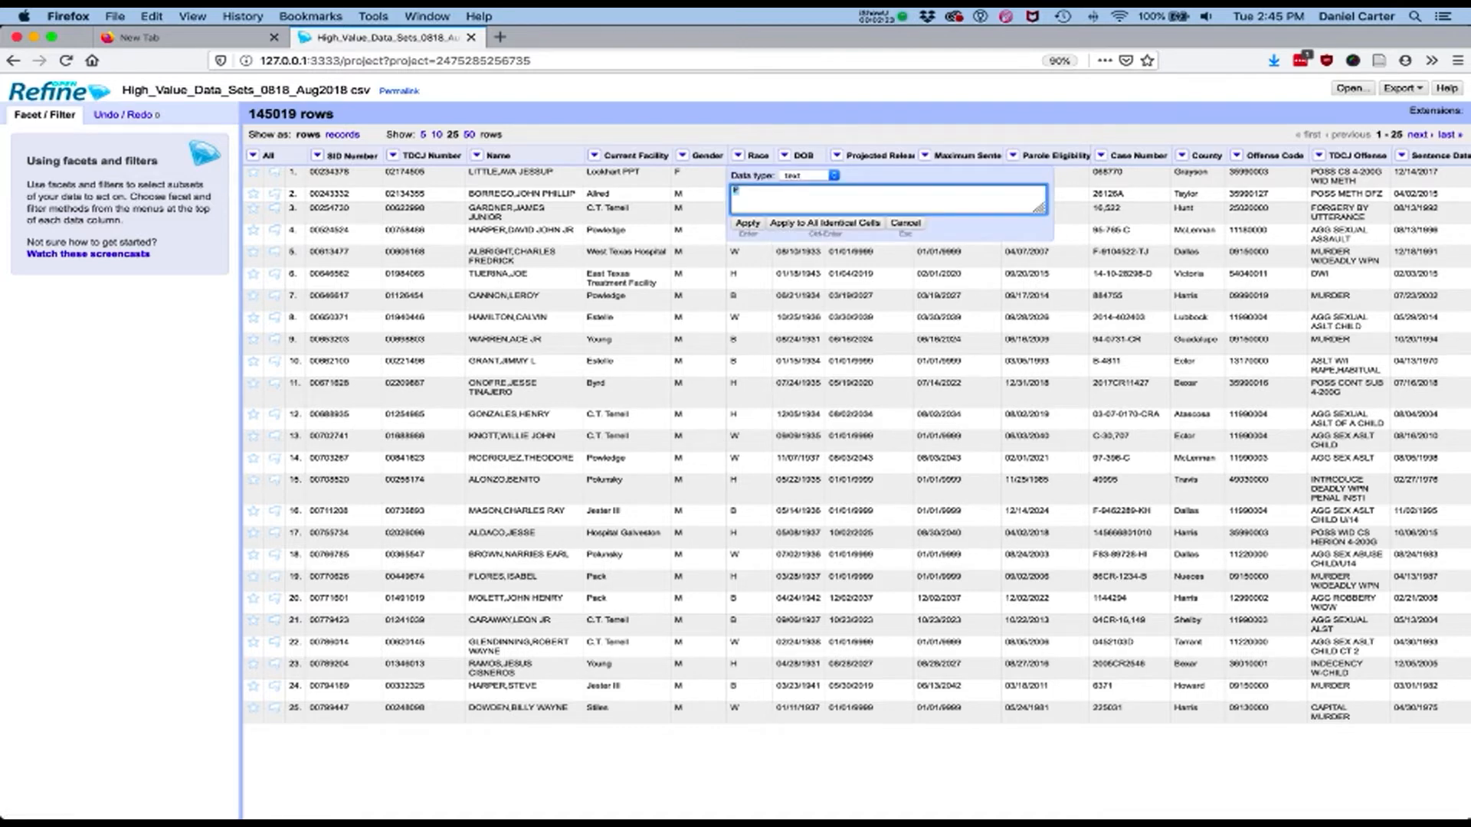
pyautogui.write('Female')
pyautogui.click(826, 223)
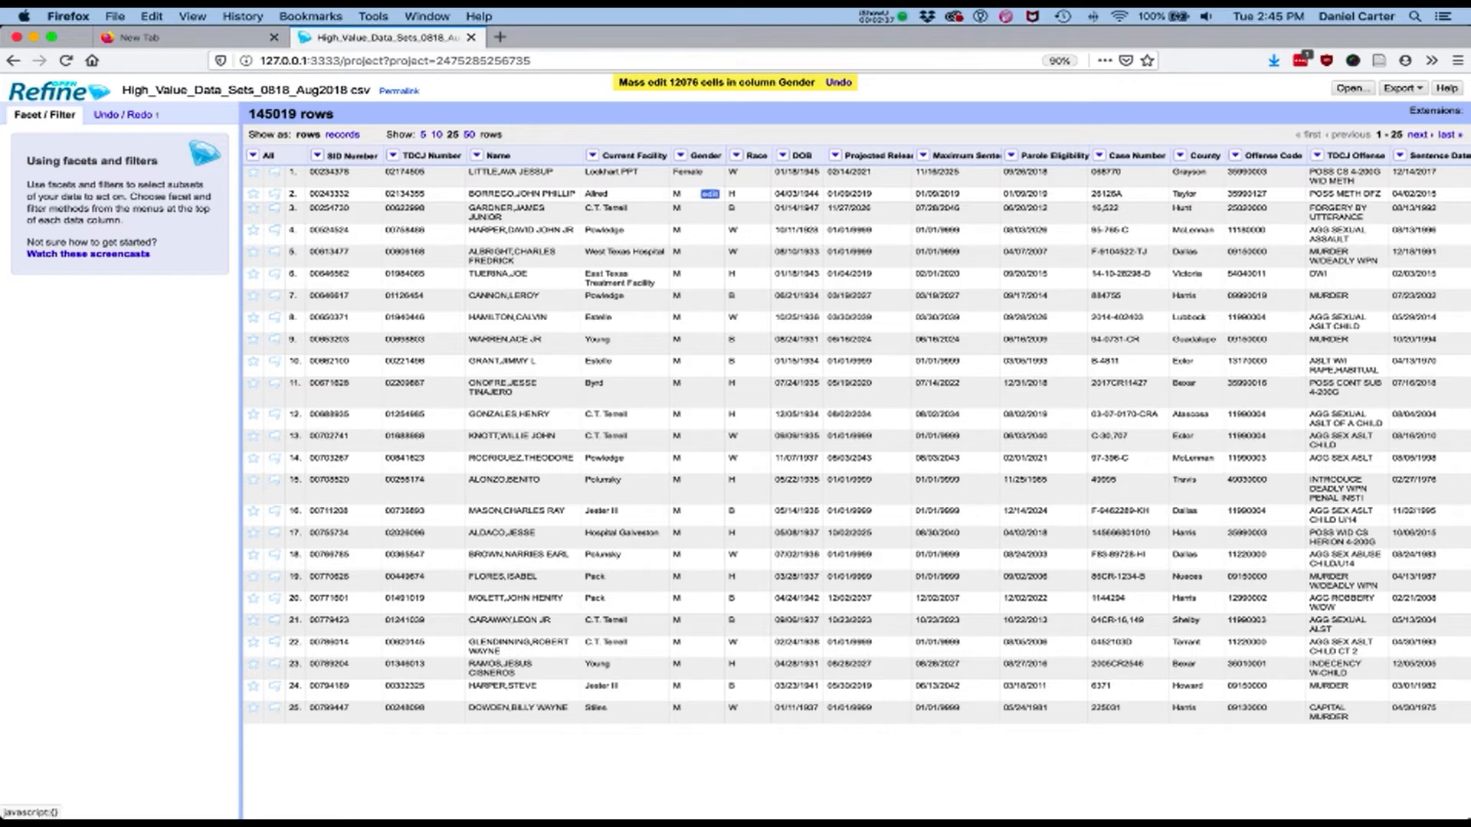
# Change every M cell in the Gender column to Male
pyautogui.click(711, 194)
pyautogui.write('Male')
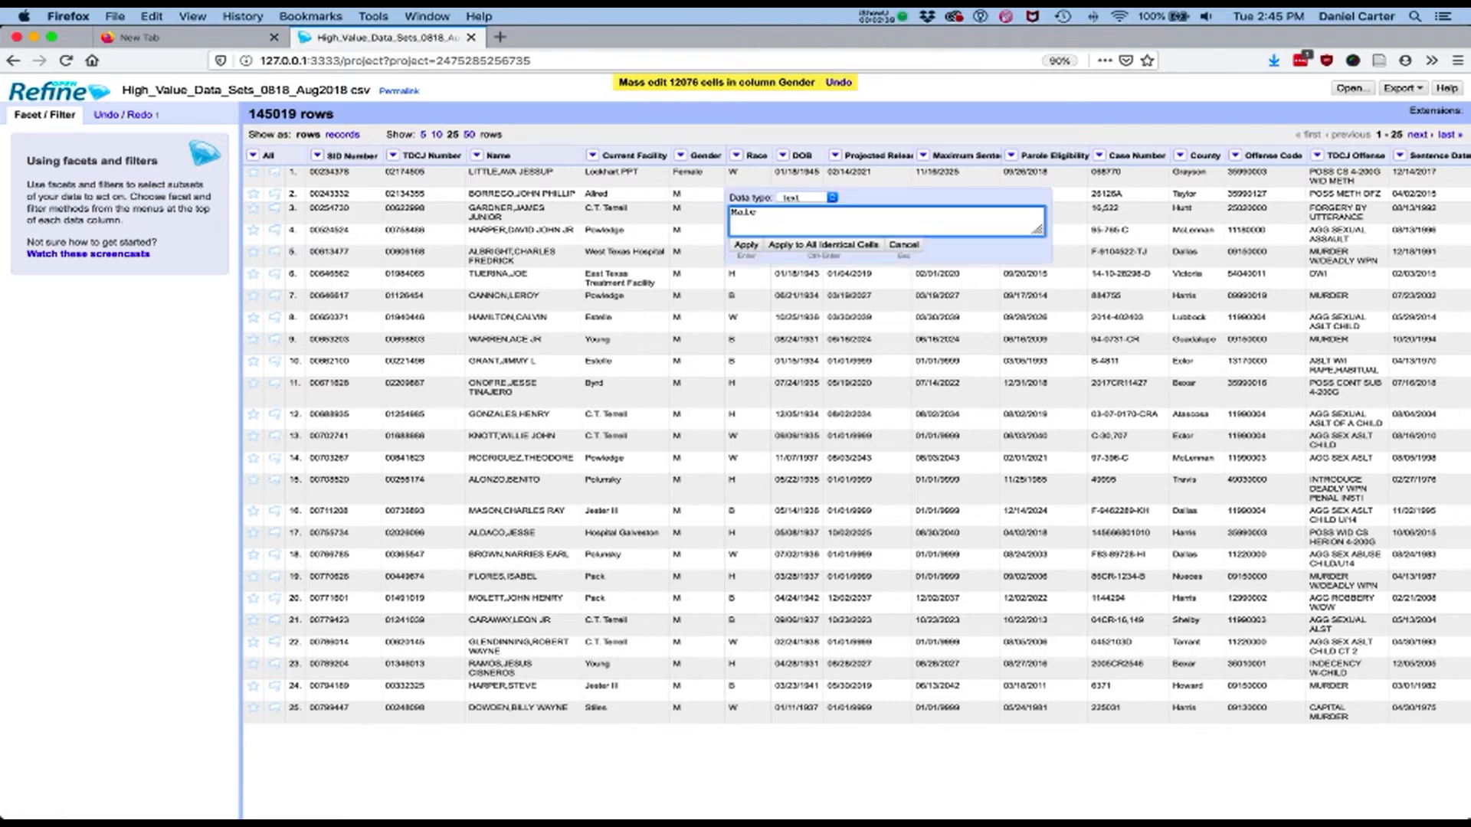
pyautogui.click(812, 246)
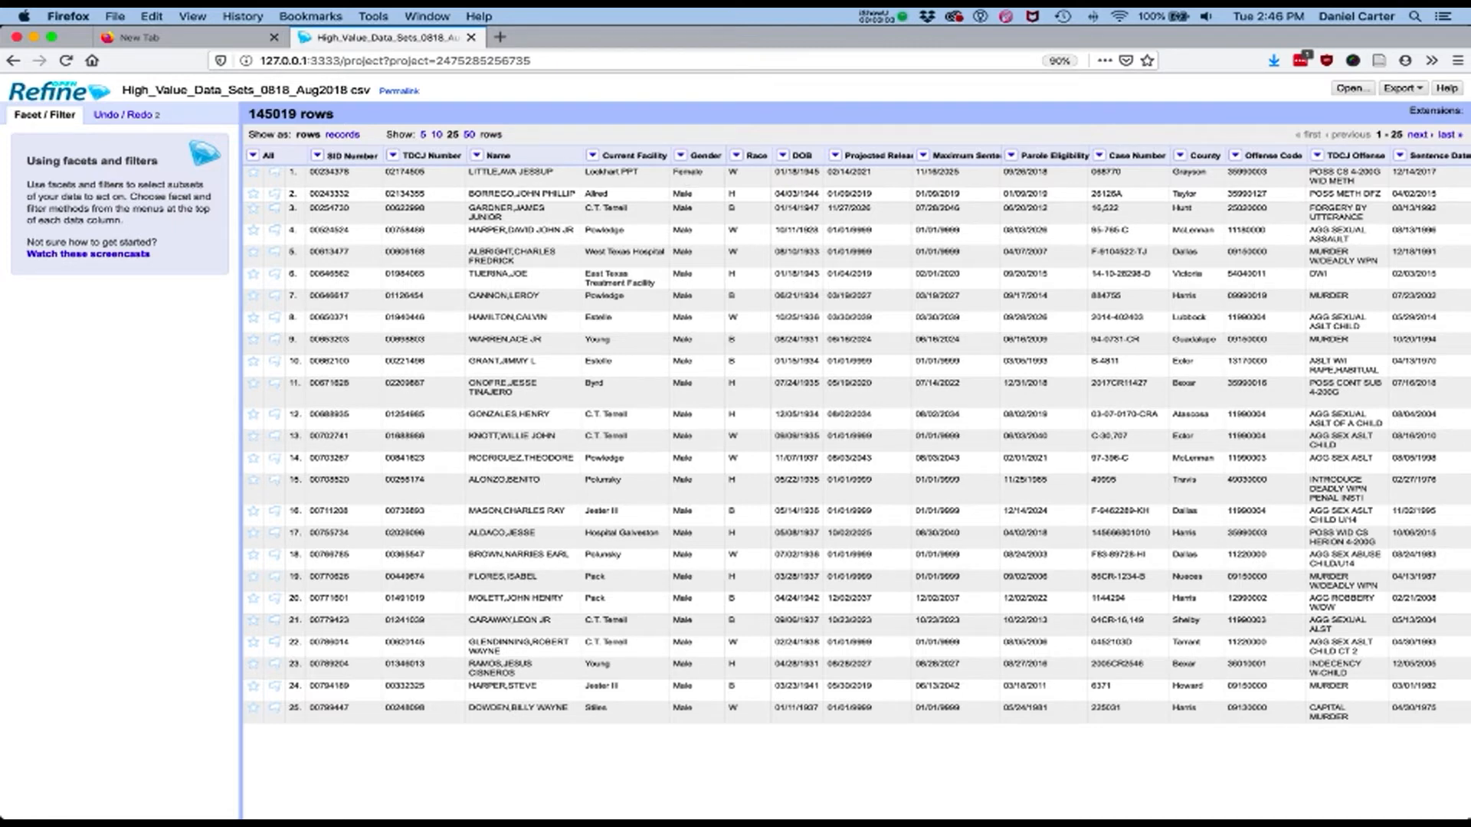
# Add a text facet on the Gender column and filter the rows to Female
pyautogui.click(678, 155)
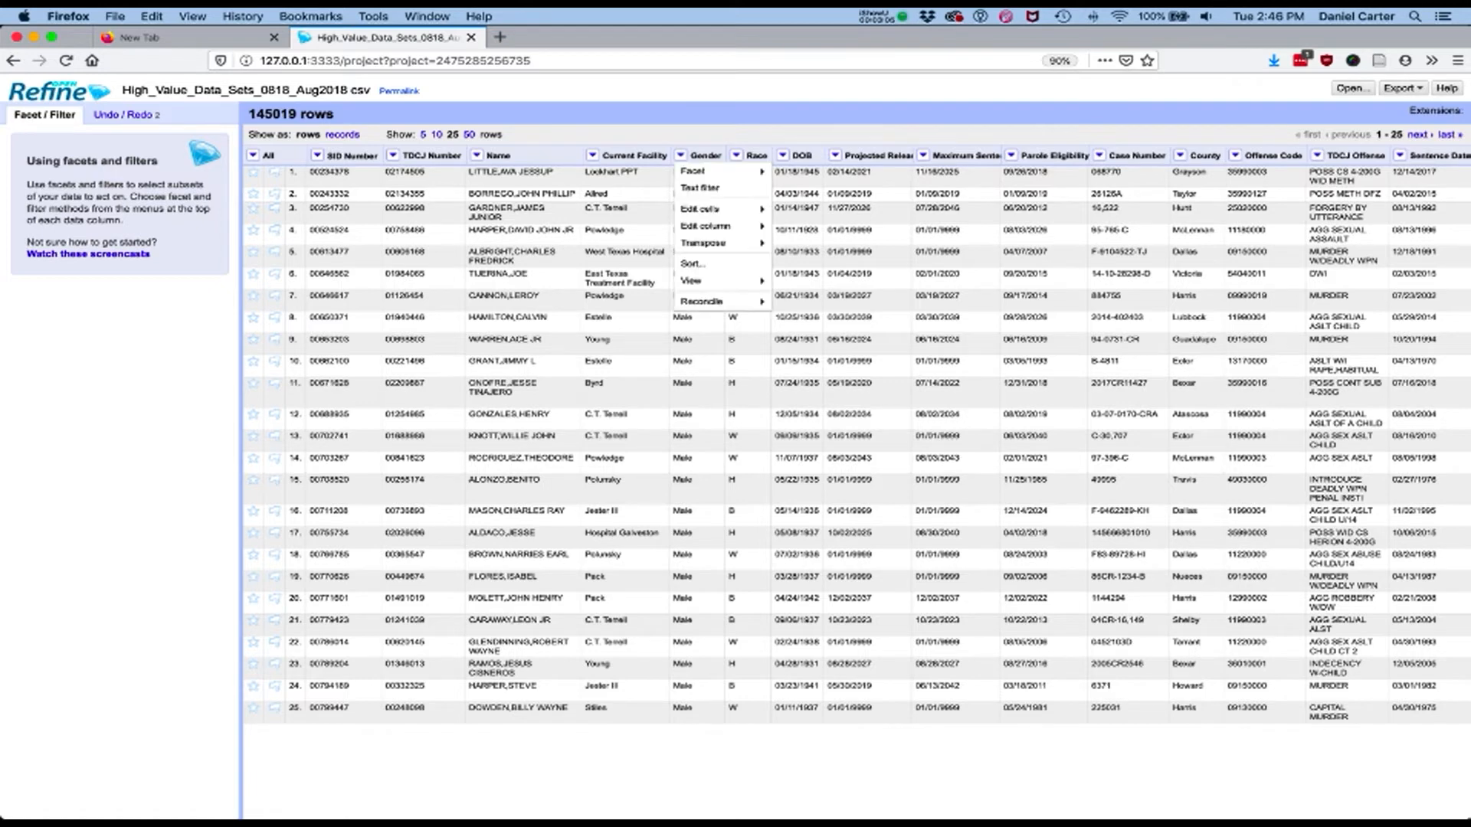
pyautogui.moveTo(705, 171)
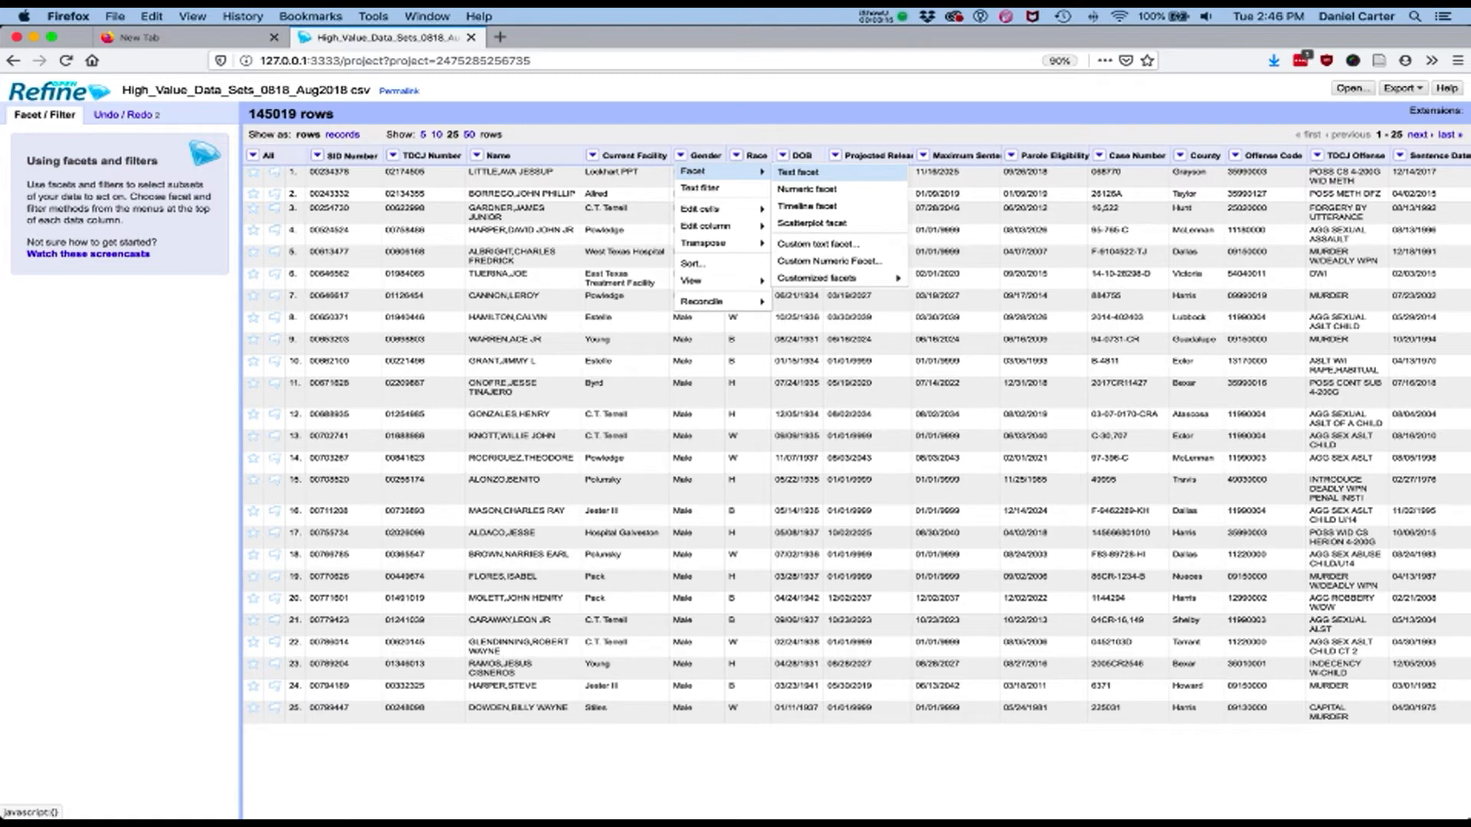
pyautogui.click(799, 172)
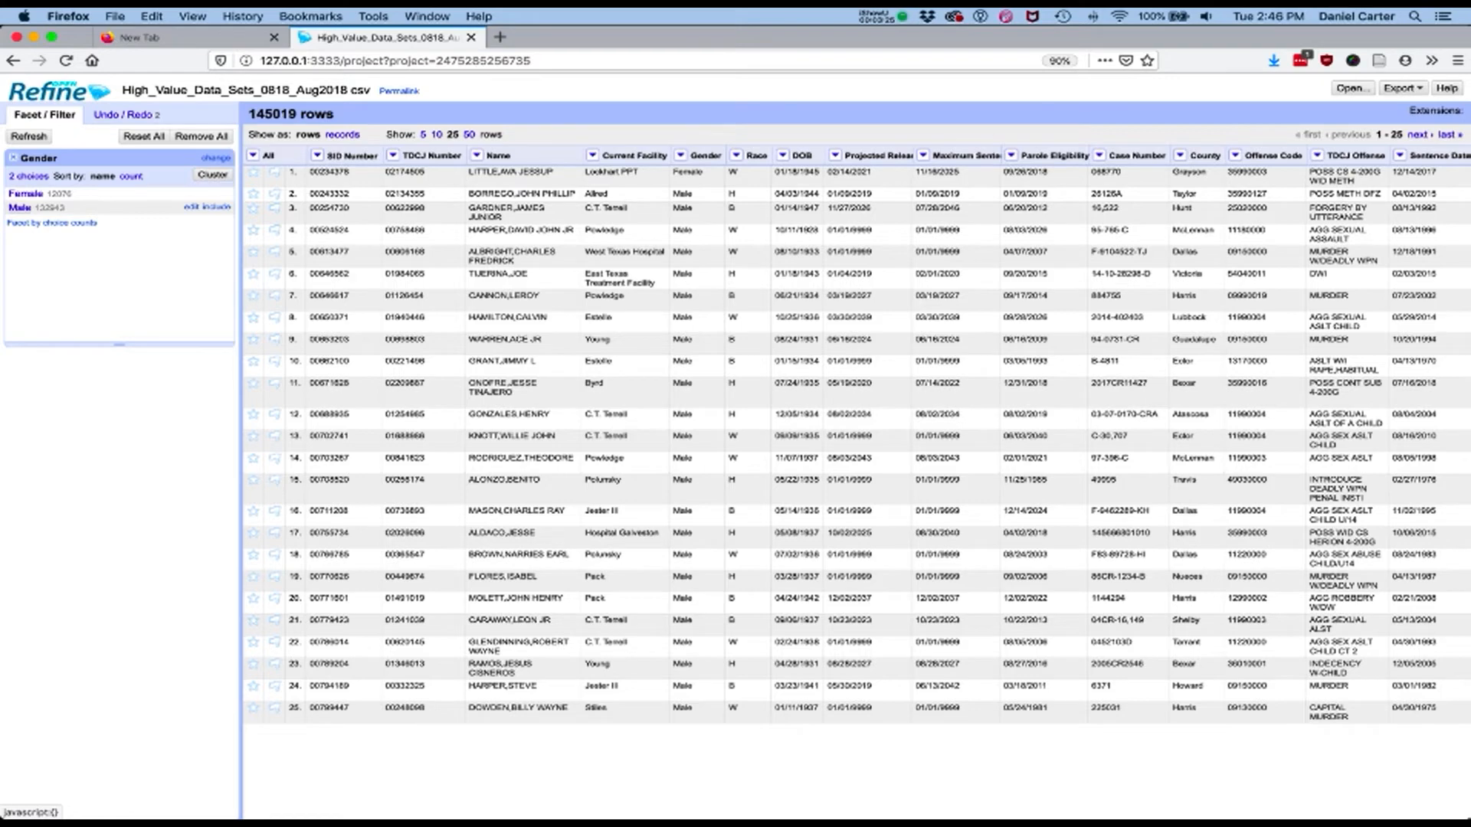
pyautogui.click(26, 194)
pyautogui.click(26, 194)
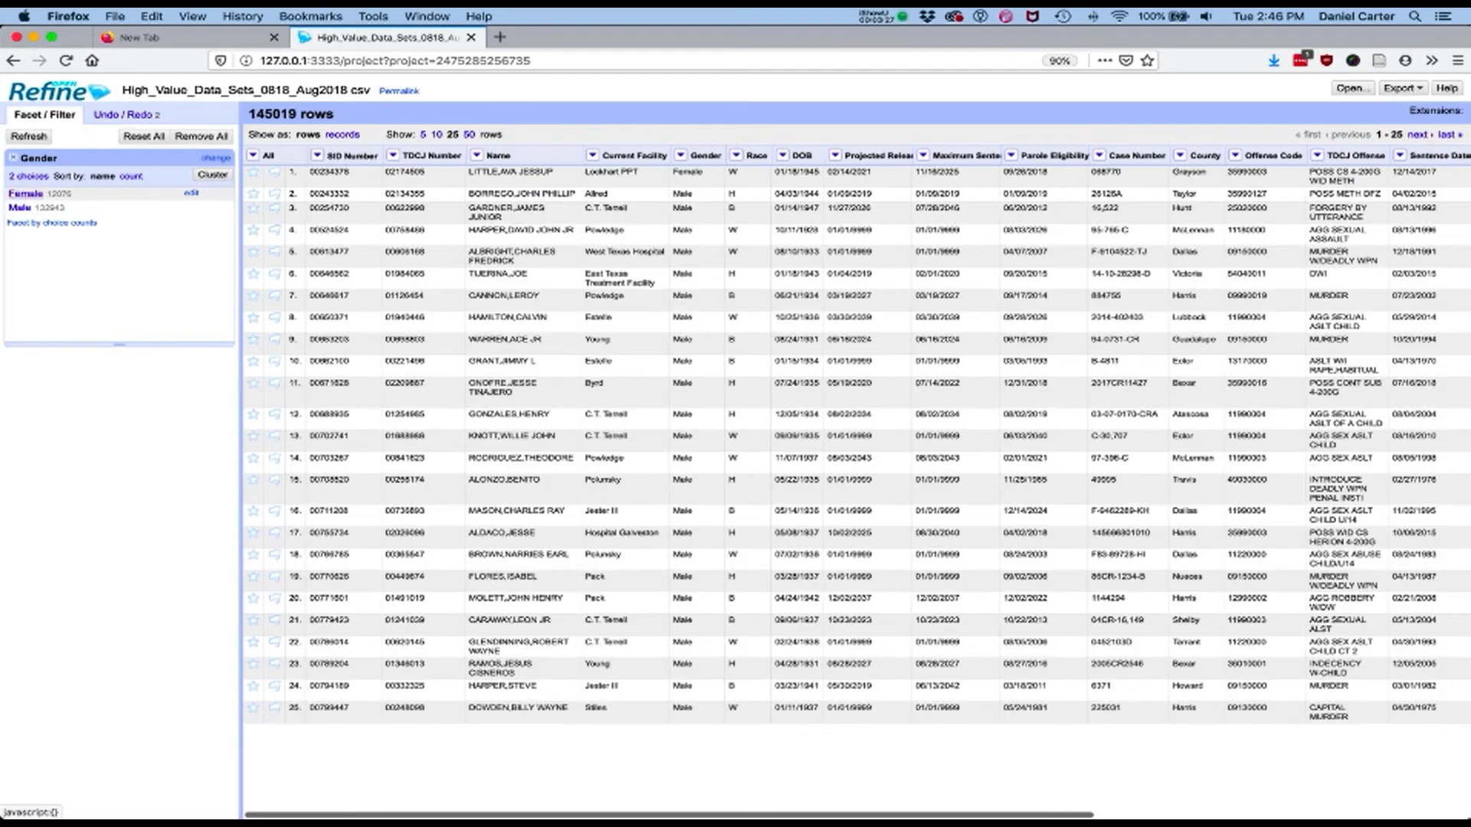
pyautogui.click(26, 194)
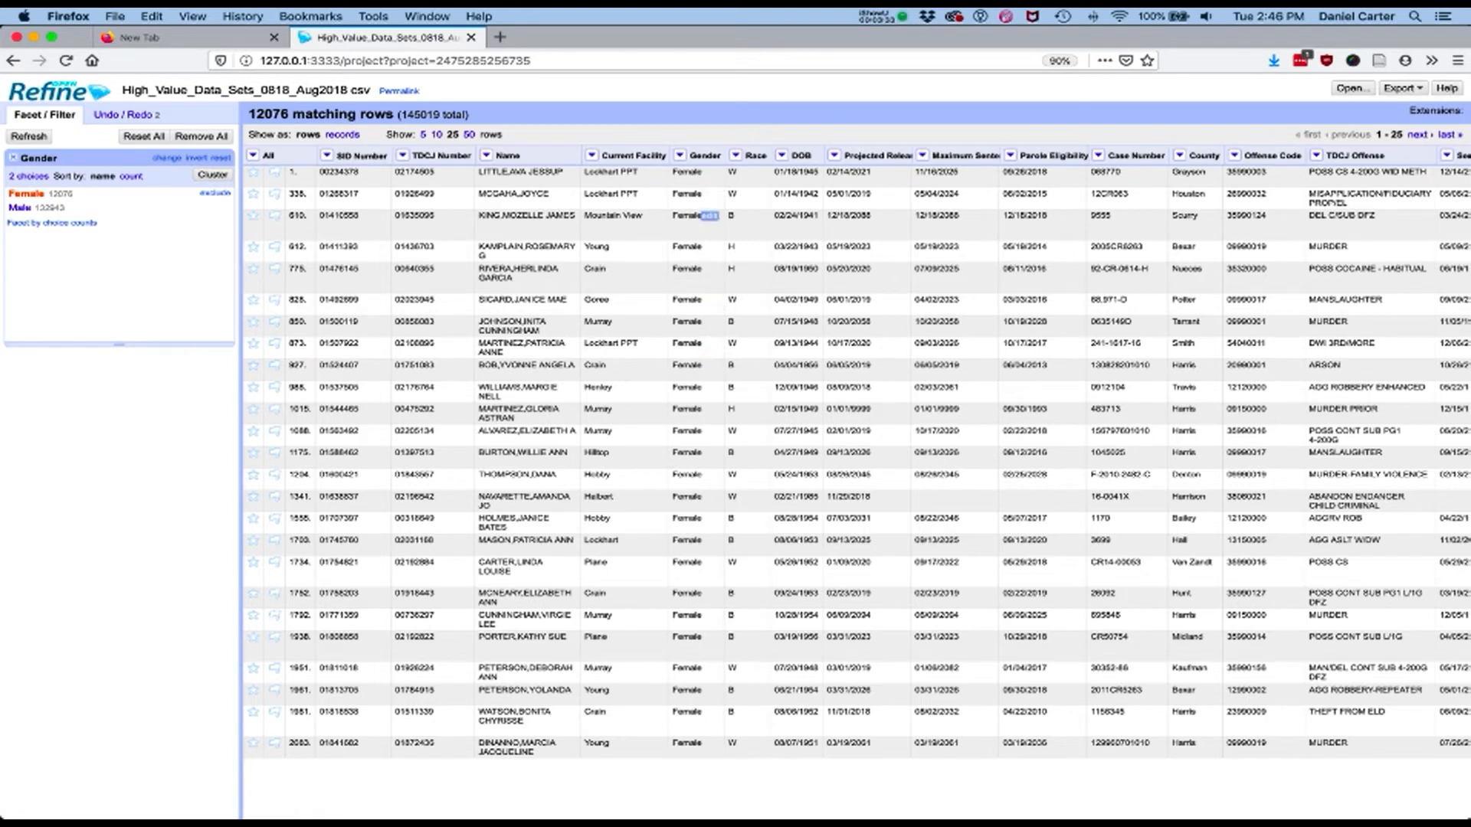
pyautogui.moveTo(248, 115); pyautogui.dragTo(288, 115)
pyautogui.click(287, 115)
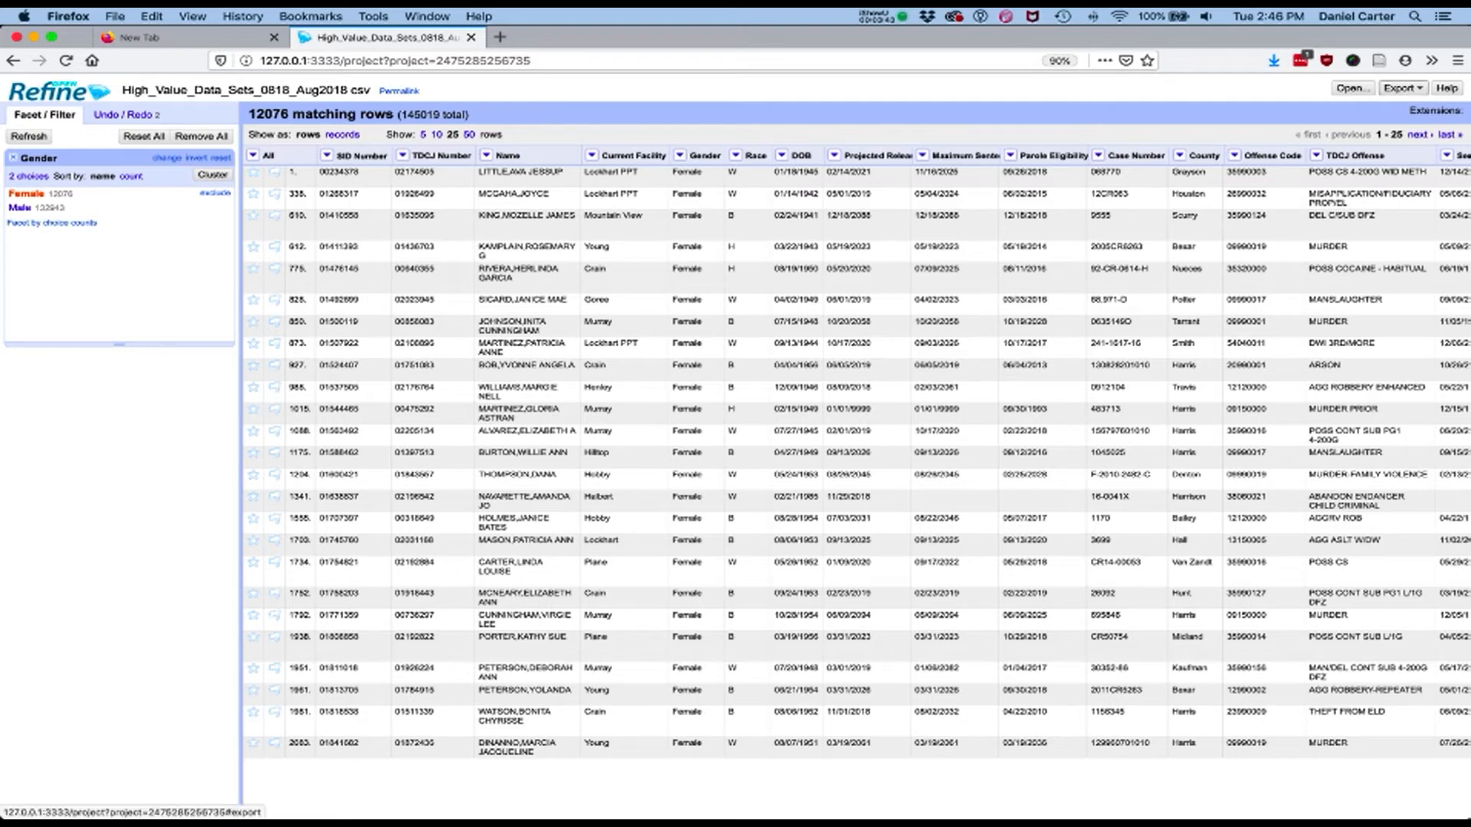
# Export the filtered Female rows as a comma-separated file and save it to the computer
pyautogui.click(1402, 88)
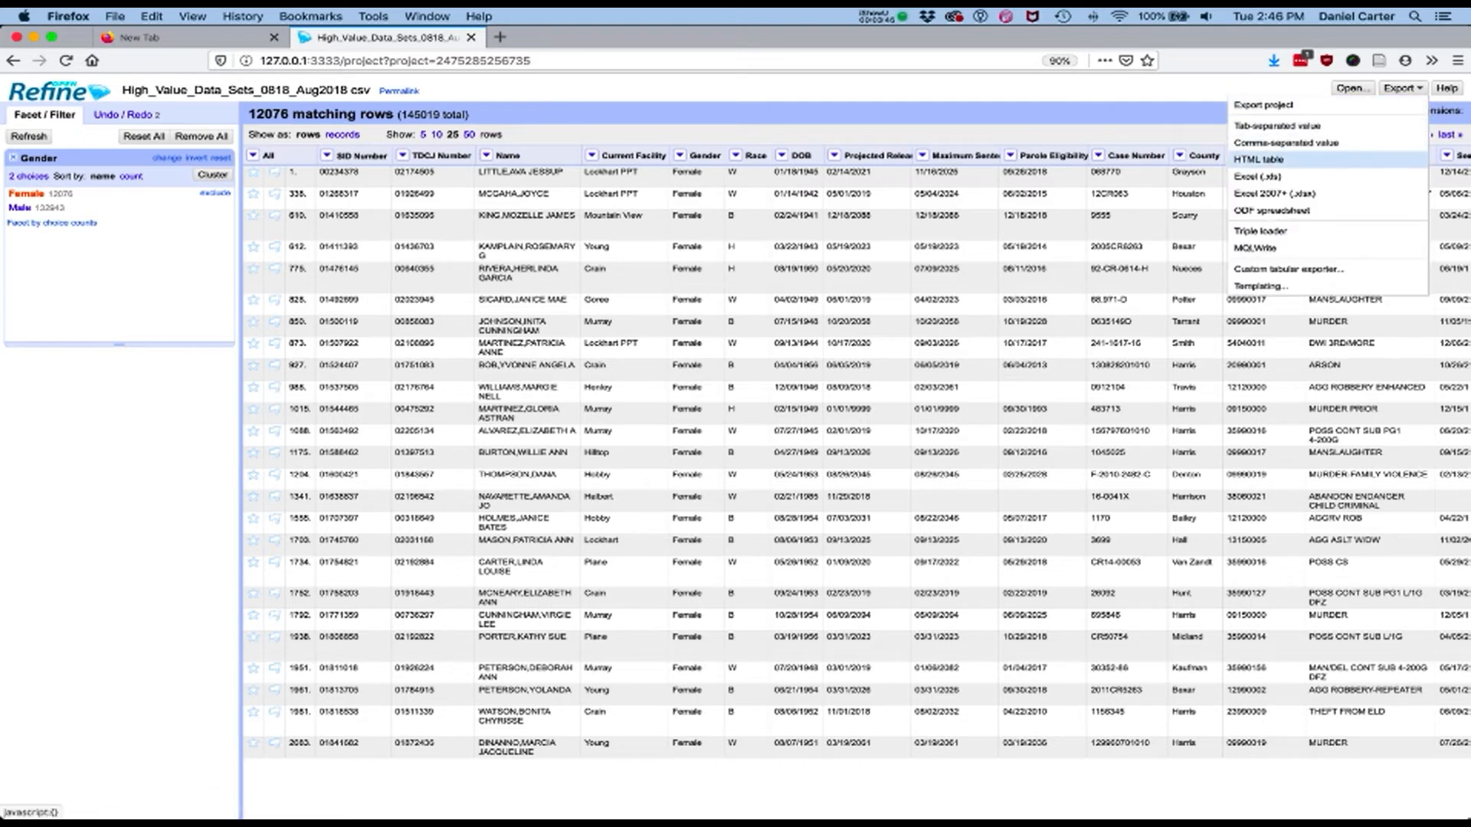
pyautogui.click(1274, 143)
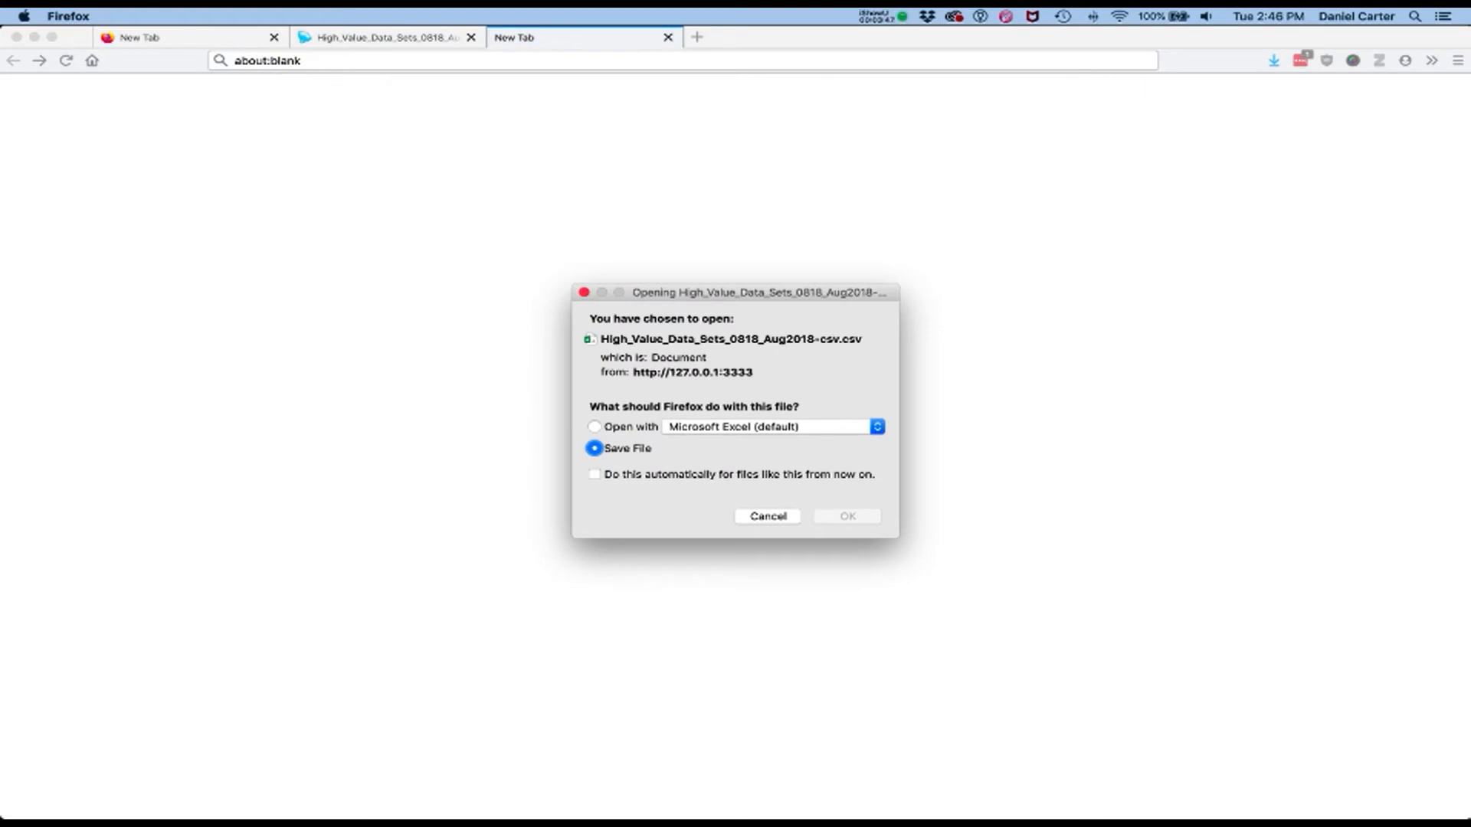
pyautogui.press('Return')
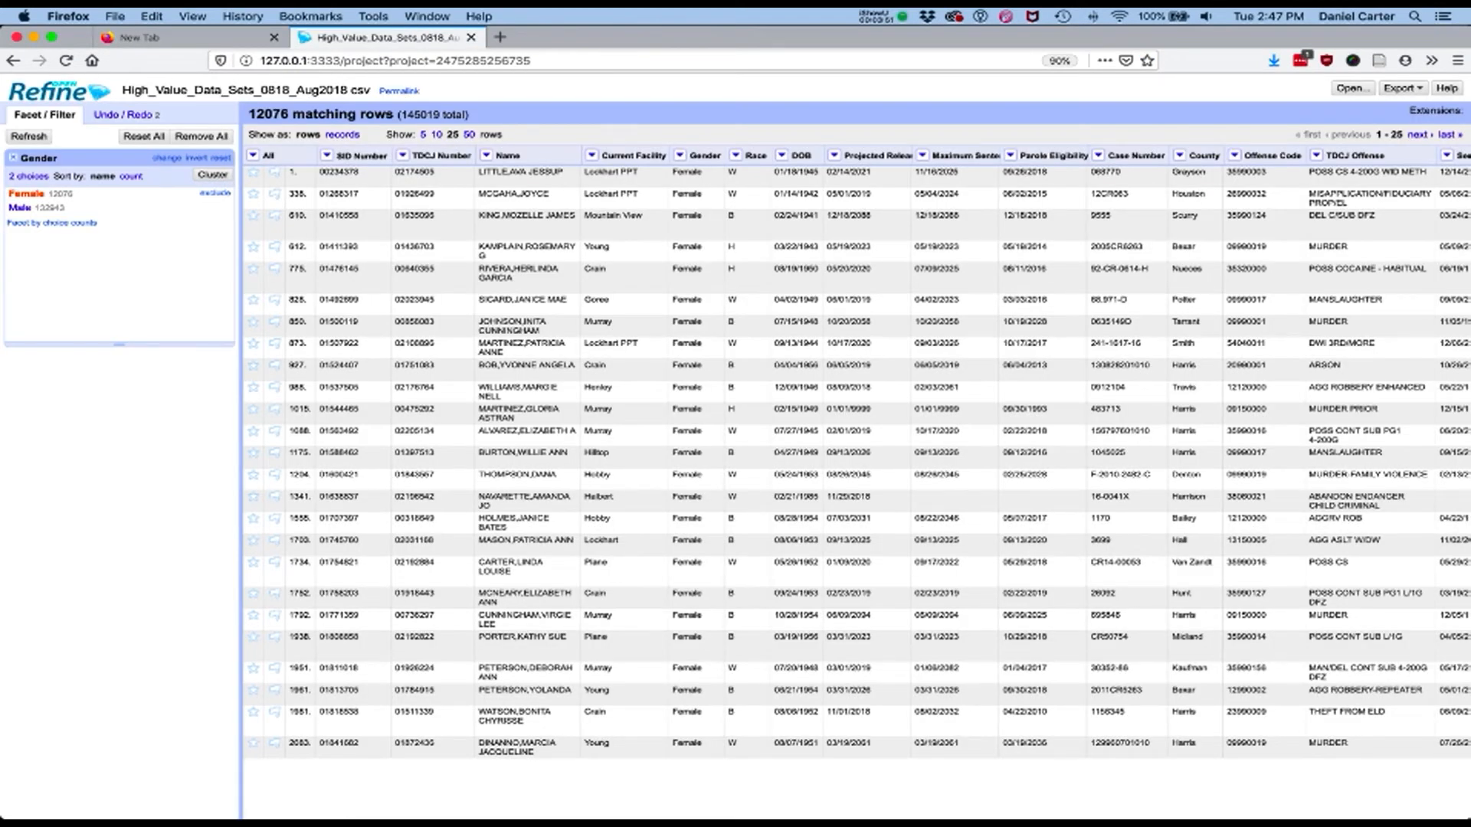
pyautogui.moveTo(248, 114); pyautogui.dragTo(281, 114)
# Add a text facet on the Current Facility column, browse its choices and sort them by count
pyautogui.click(593, 155)
pyautogui.click(593, 156)
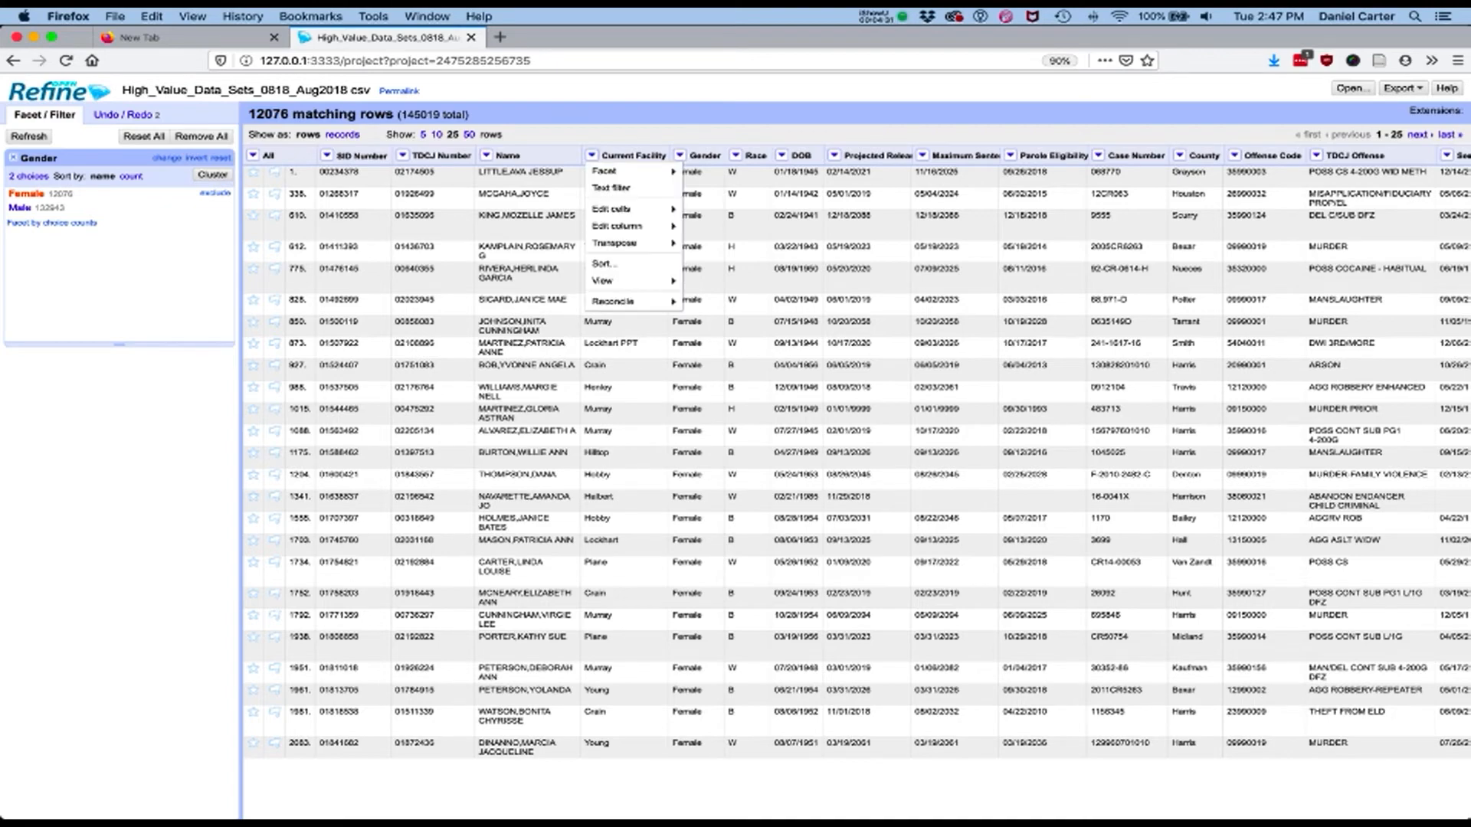
pyautogui.moveTo(627, 169)
pyautogui.click(759, 170)
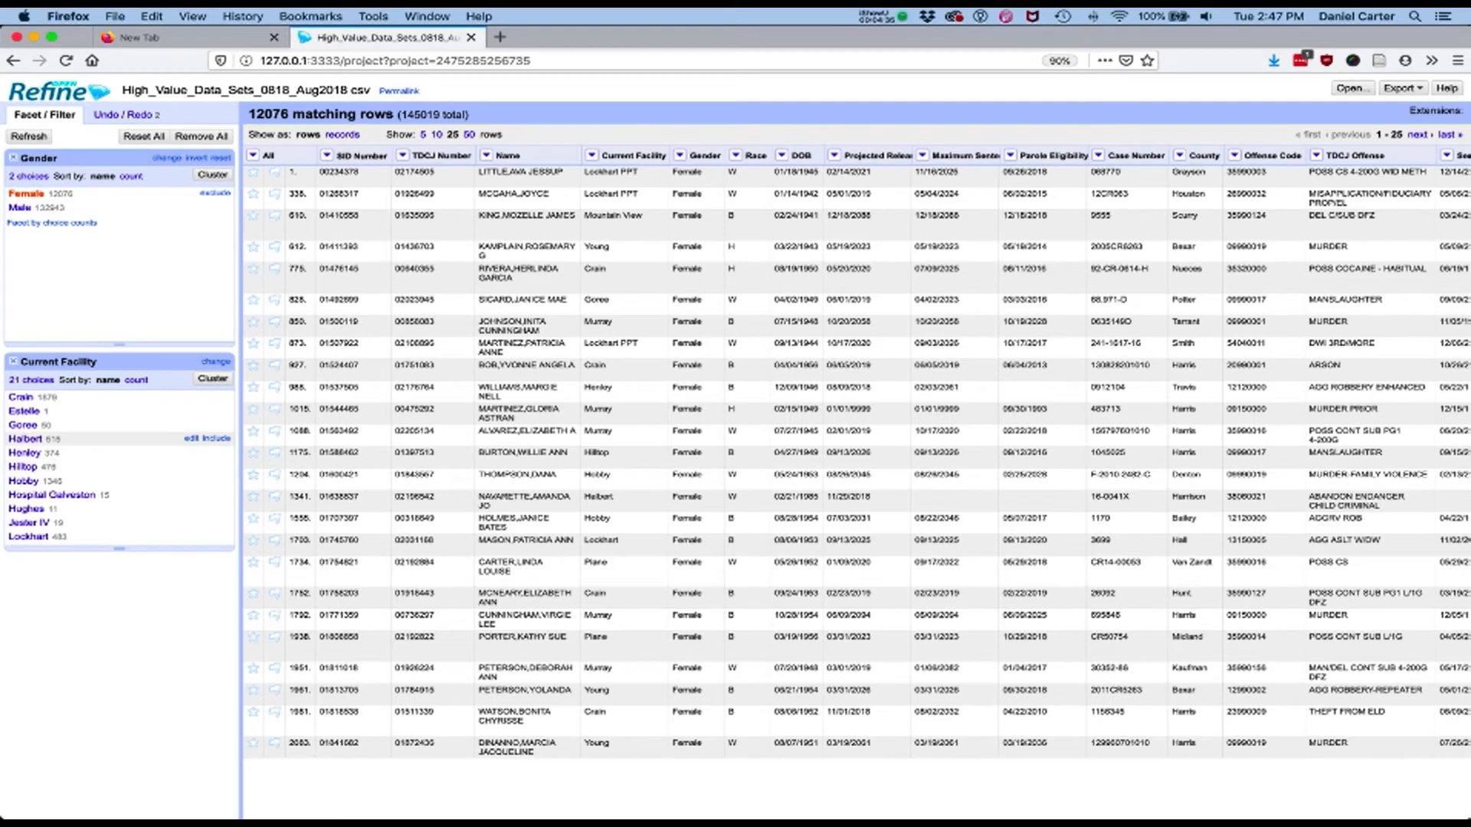
pyautogui.scroll(-2, 115, 398)
pyautogui.scroll(-3, 115, 429)
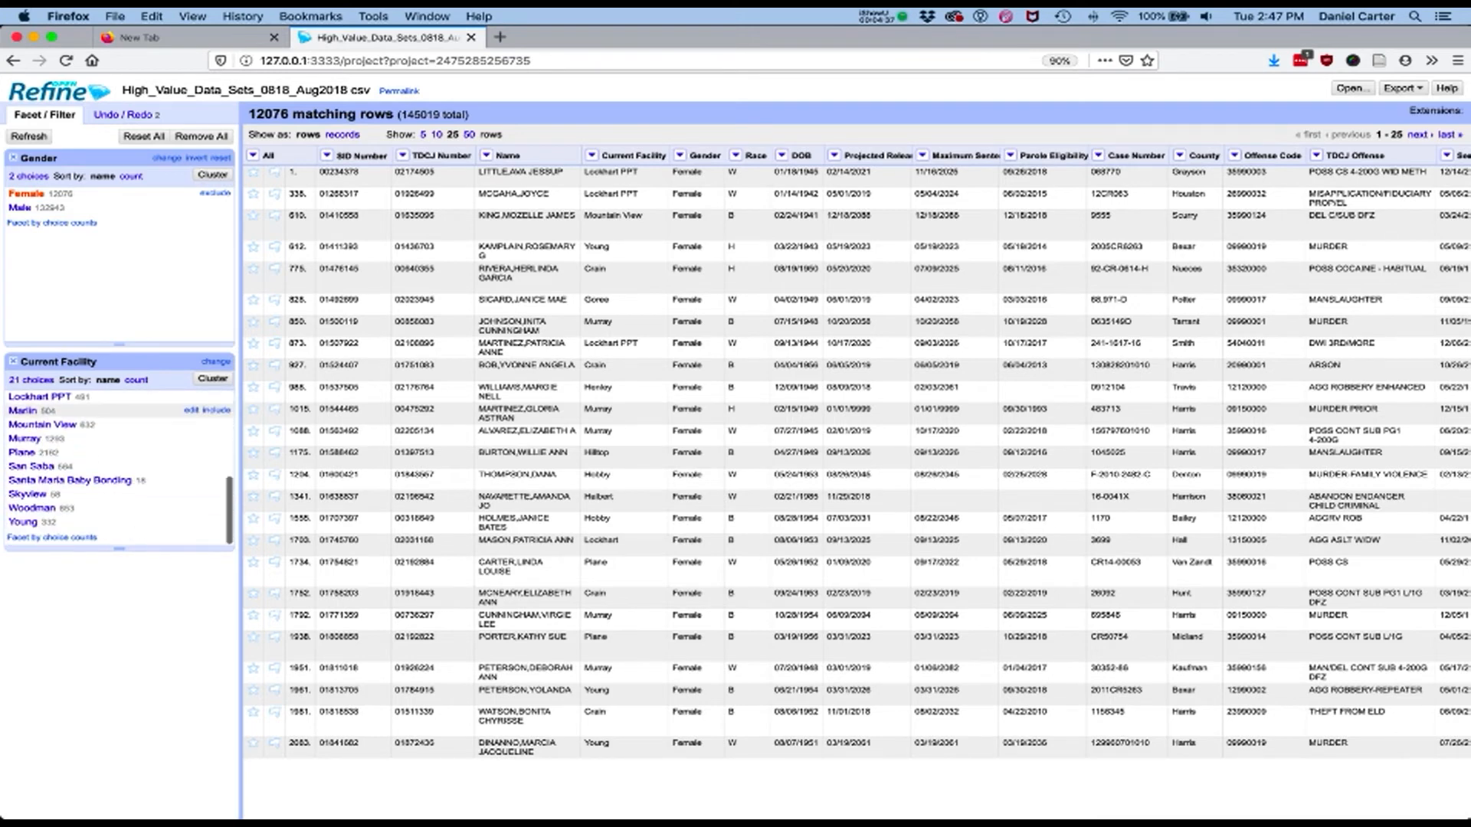
pyautogui.scroll(6, 115, 413)
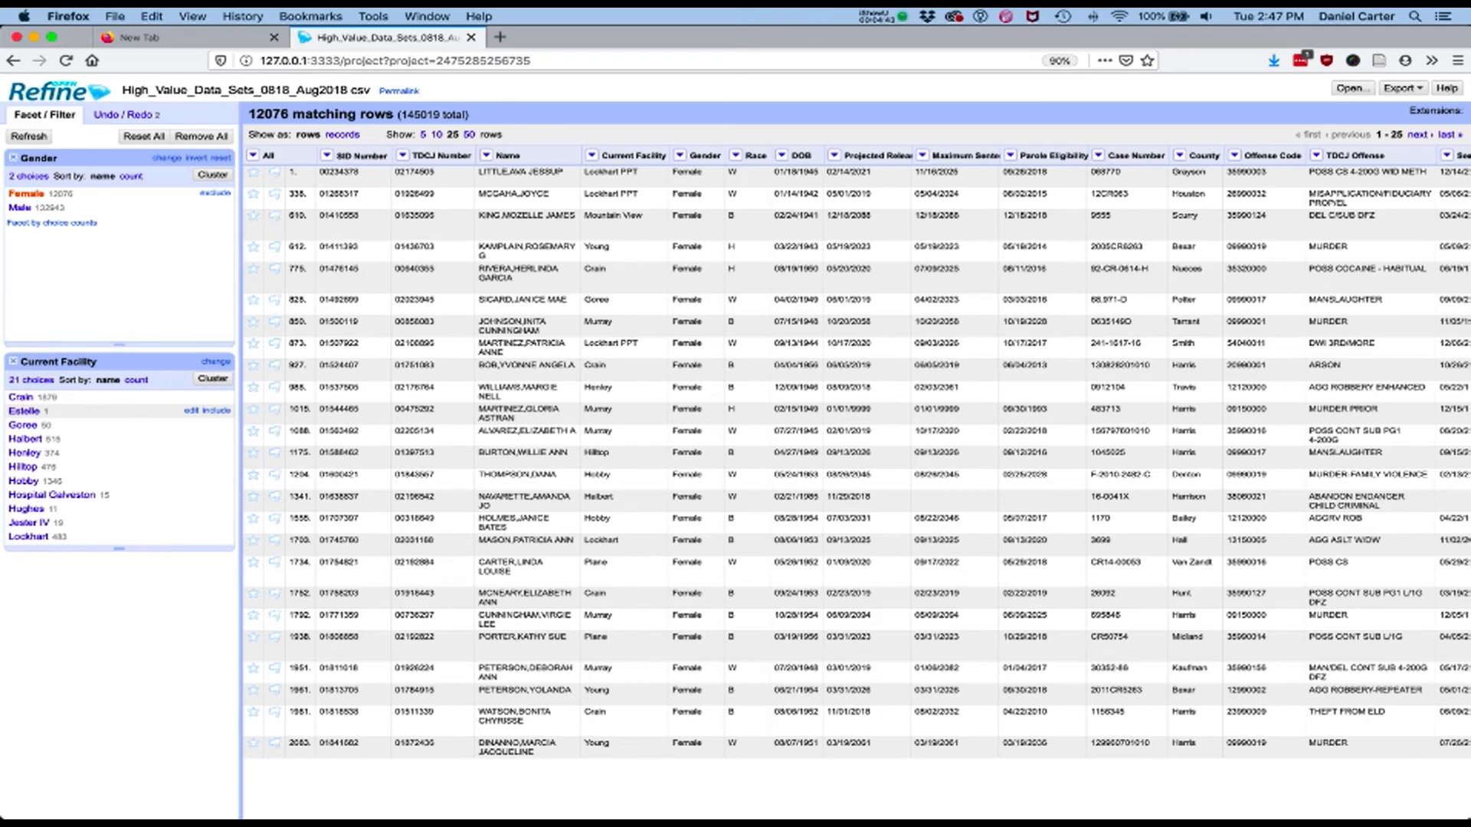
pyautogui.click(137, 380)
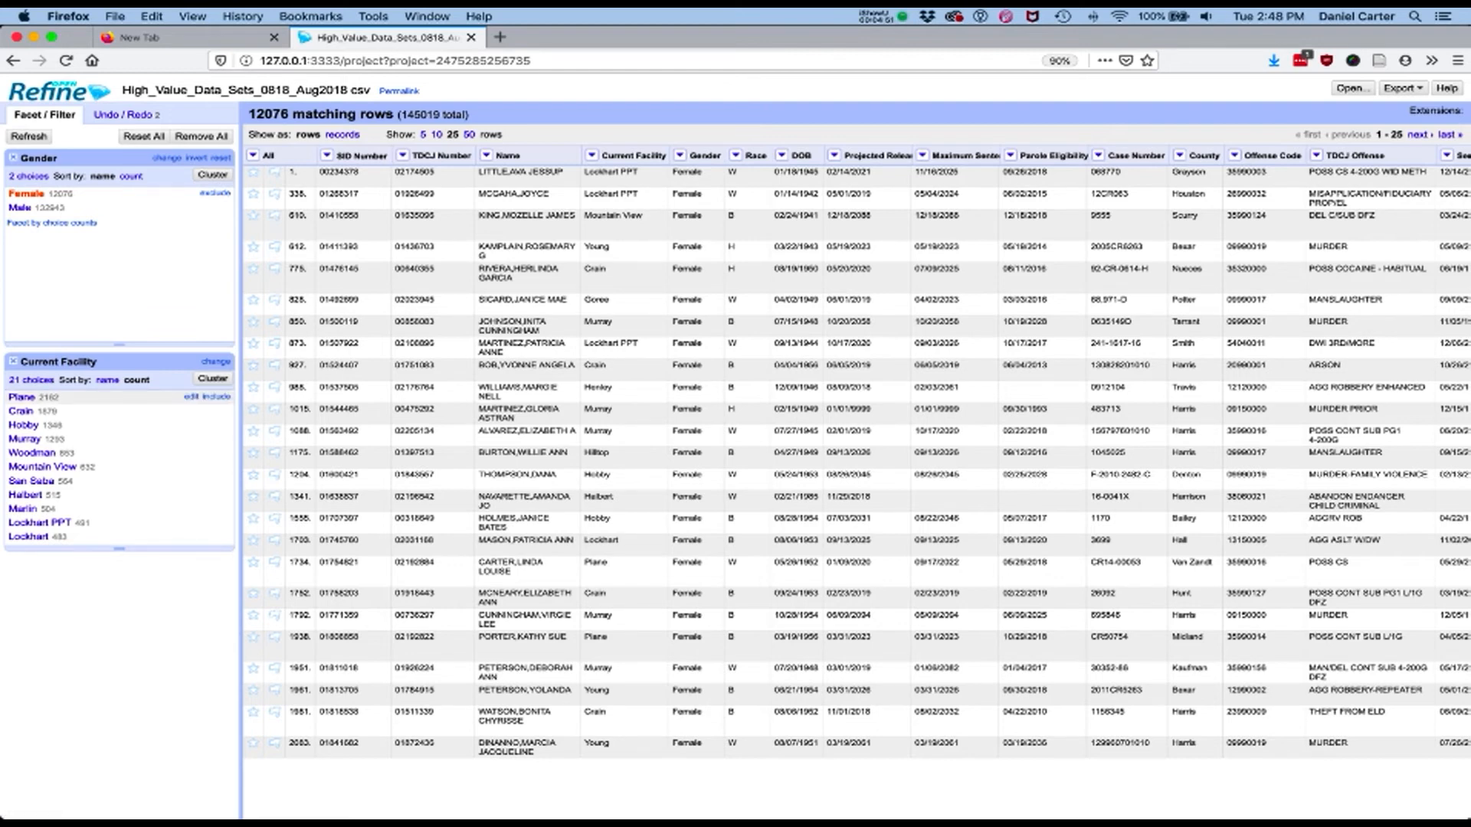
# Filter the Current Facility facet to Plane, Crain and Hobby together, and remove that facet
pyautogui.click(22, 397)
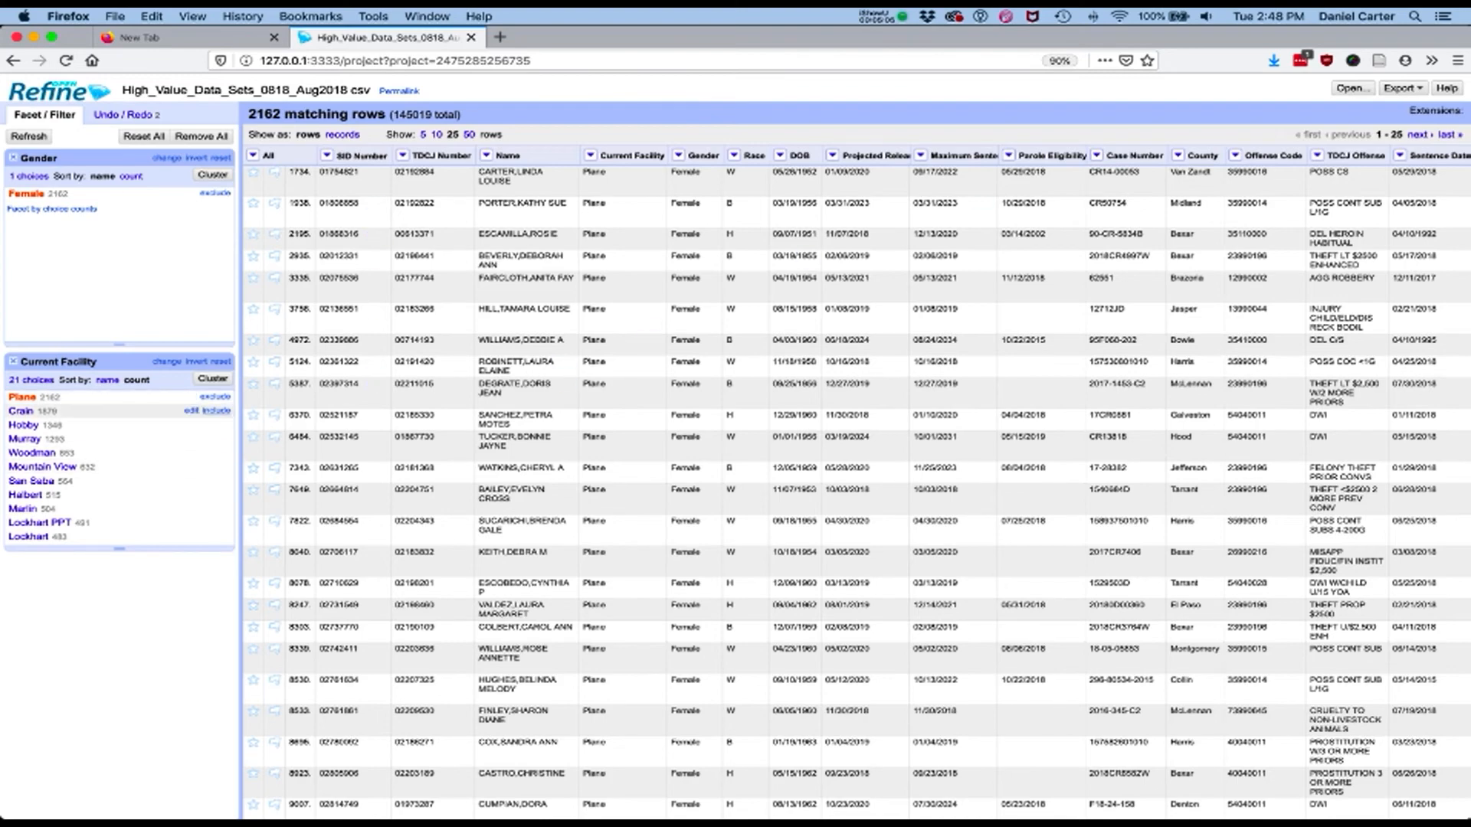
pyautogui.click(220, 411)
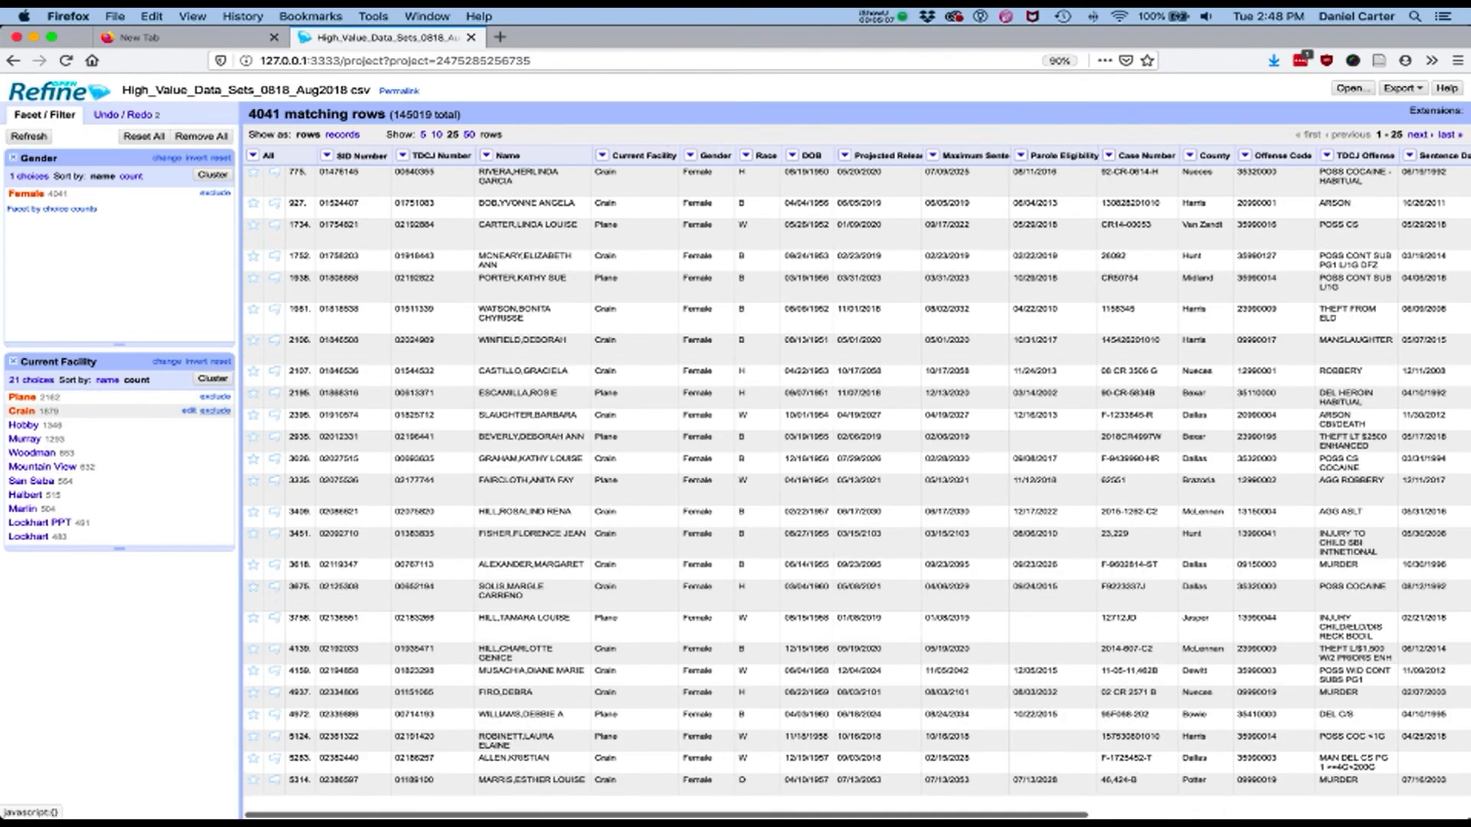
pyautogui.click(218, 425)
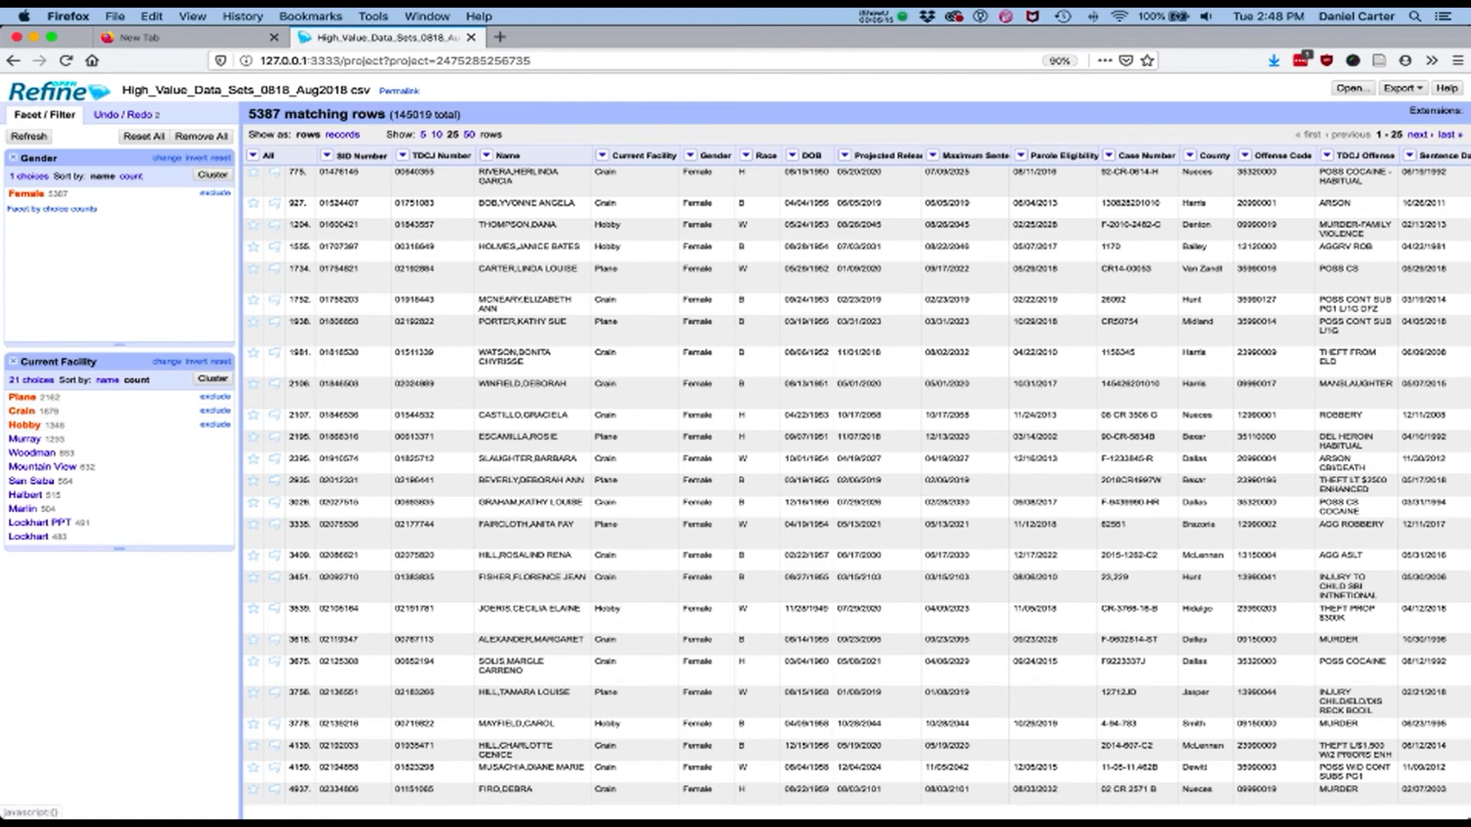
pyautogui.click(12, 362)
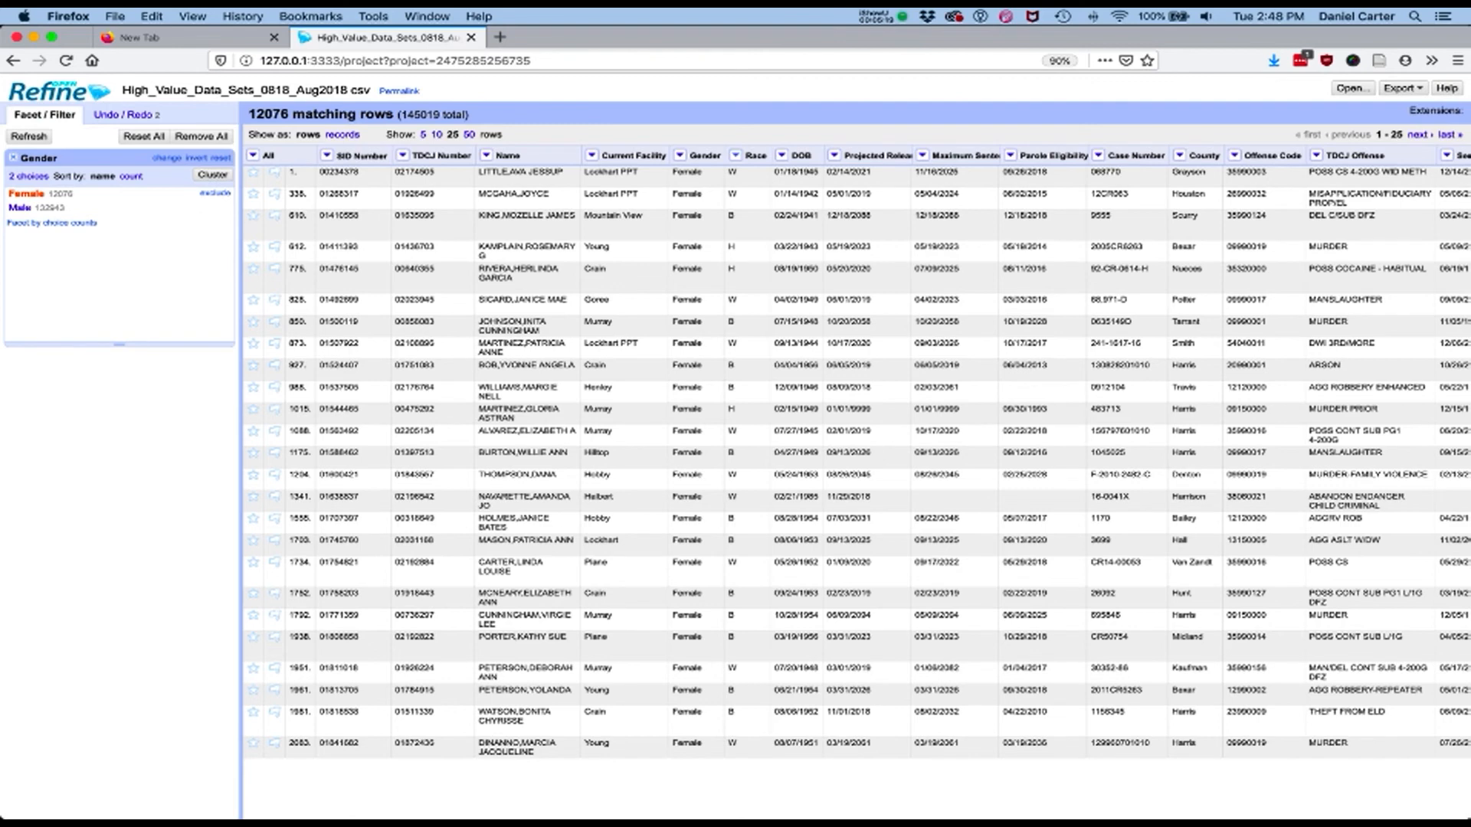
# Add a text facet on the Race column and sort its choices by count
pyautogui.click(736, 156)
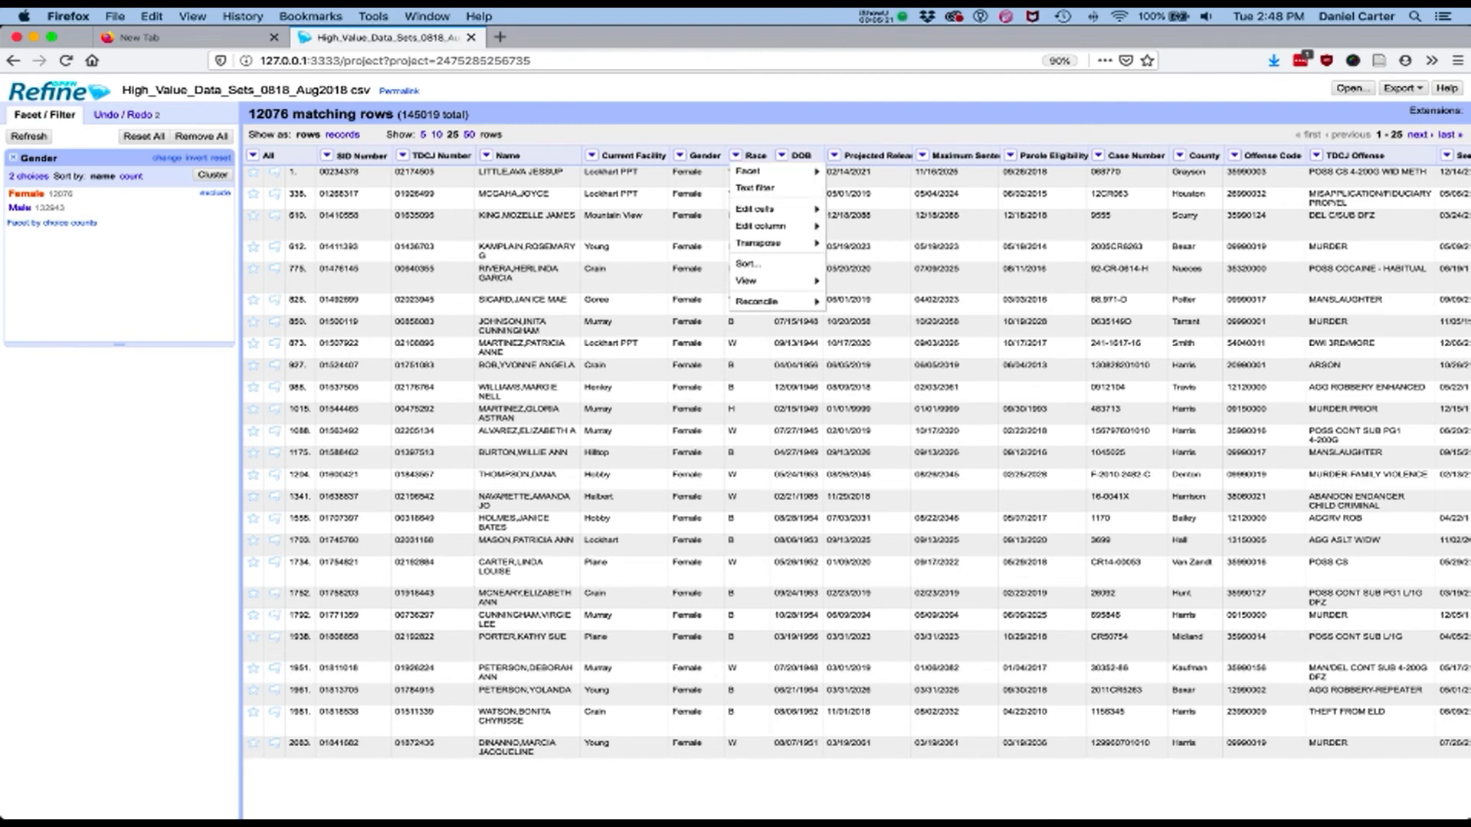
pyautogui.moveTo(773, 171)
pyautogui.click(858, 172)
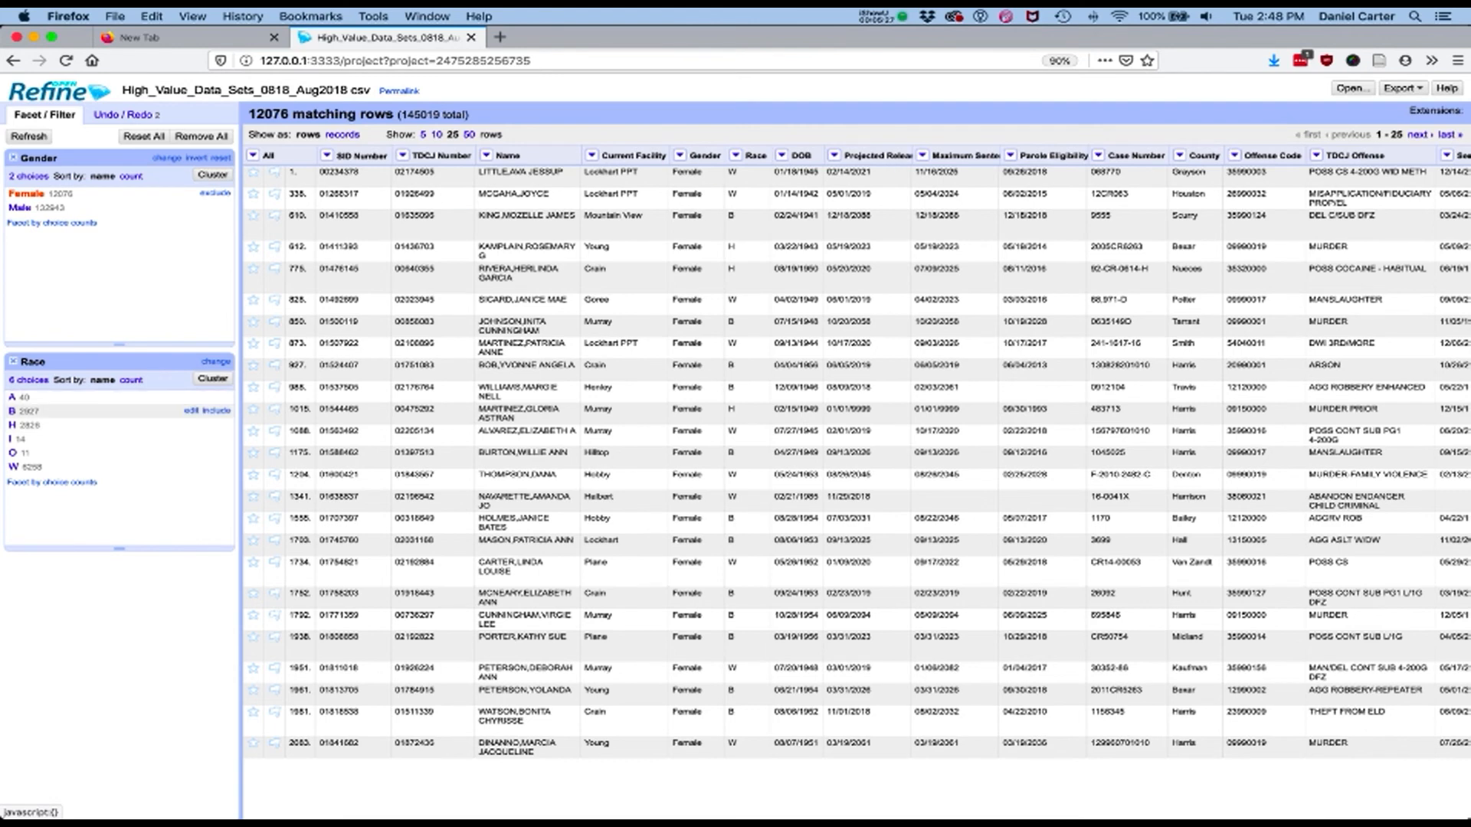
pyautogui.click(131, 380)
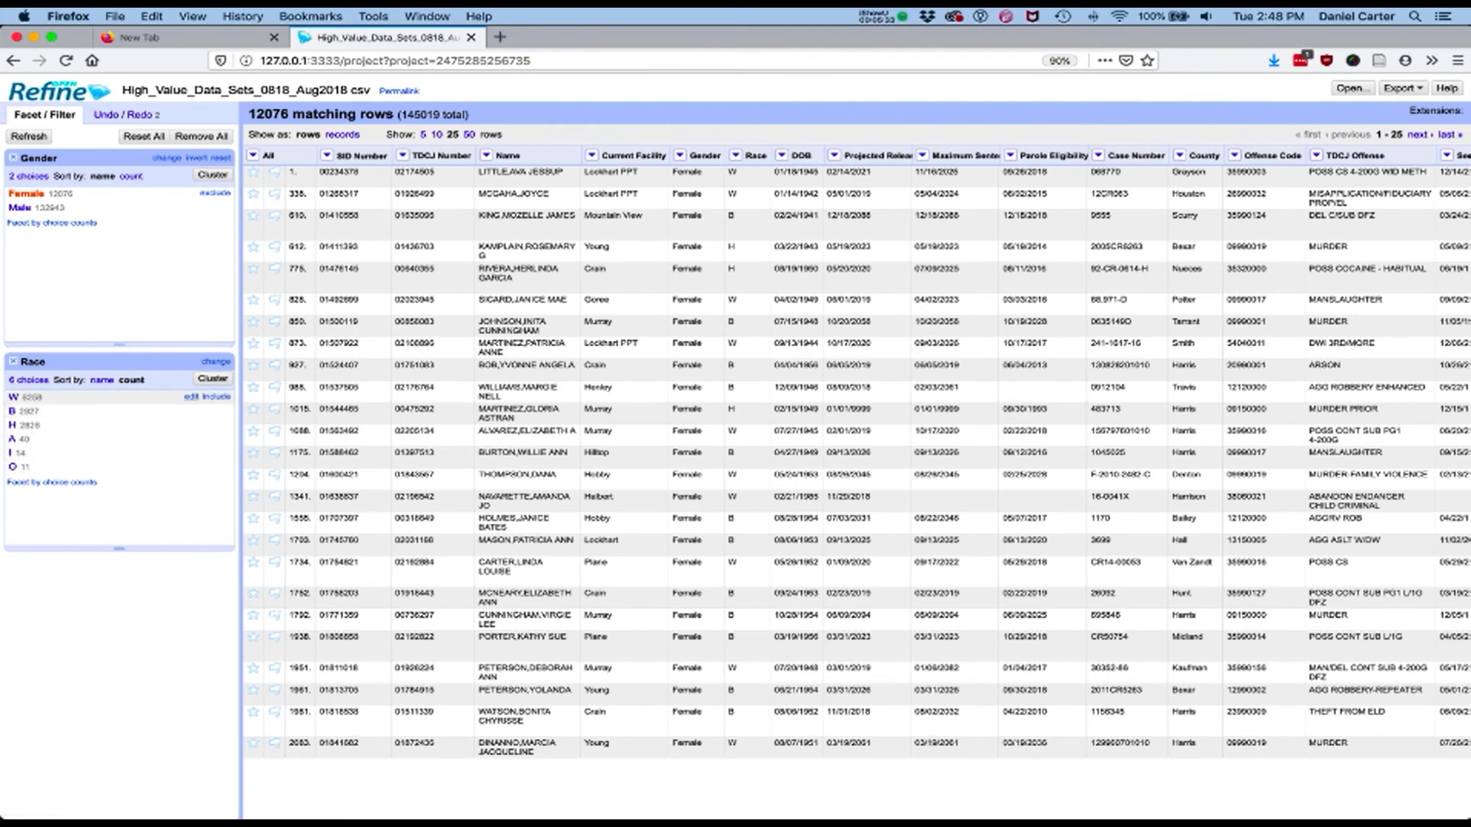
# Rename the W choice in the Race facet to White and review the project's edit history
pyautogui.click(191, 396)
pyautogui.write('Wjite')
pyautogui.press('BackSpace')
pyautogui.press('BackSpace')
pyautogui.press('BackSpace')
pyautogui.write('hite')
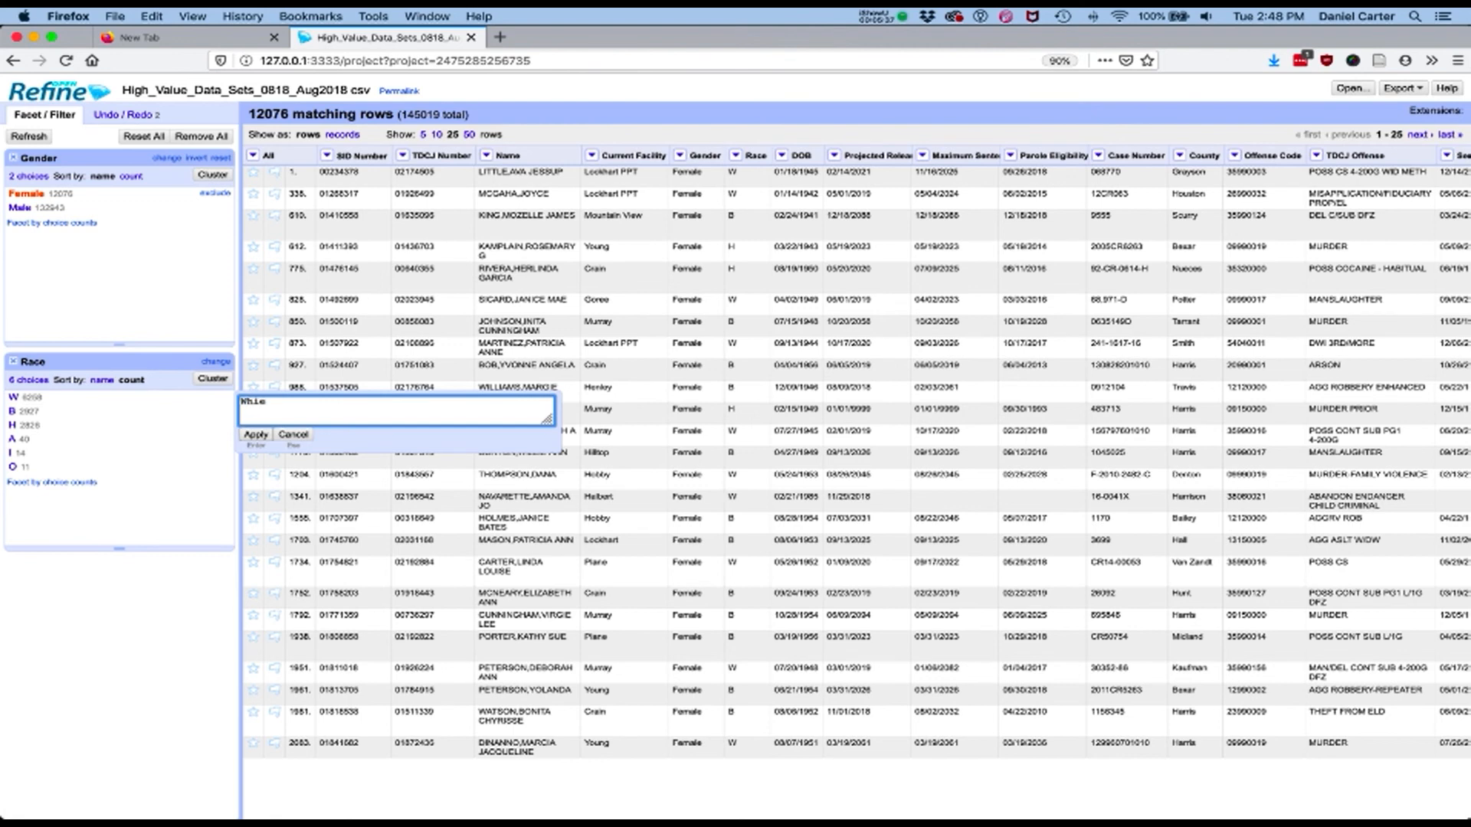
pyautogui.write('e')
pyautogui.press('Return')
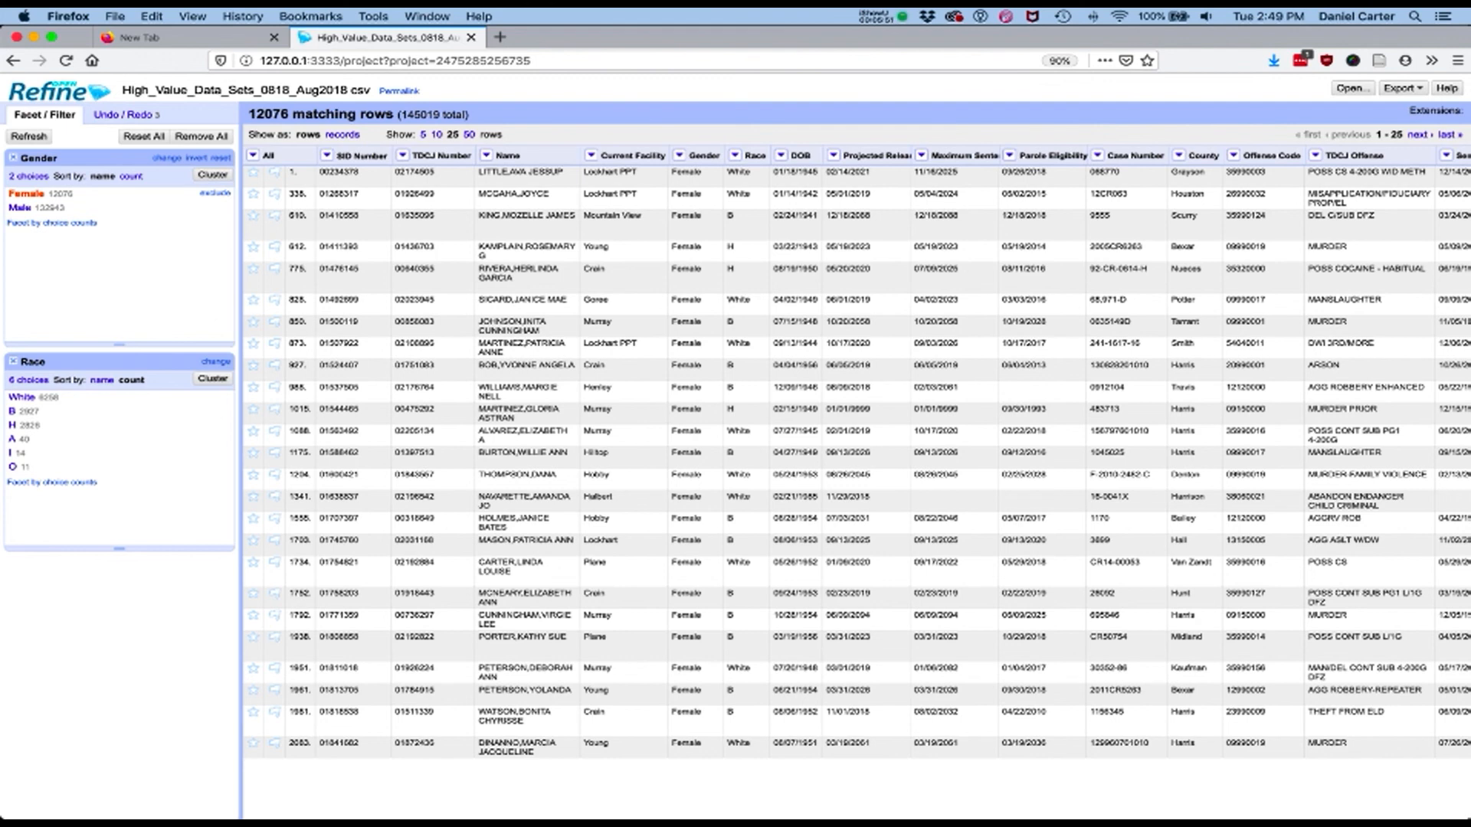
pyautogui.click(124, 114)
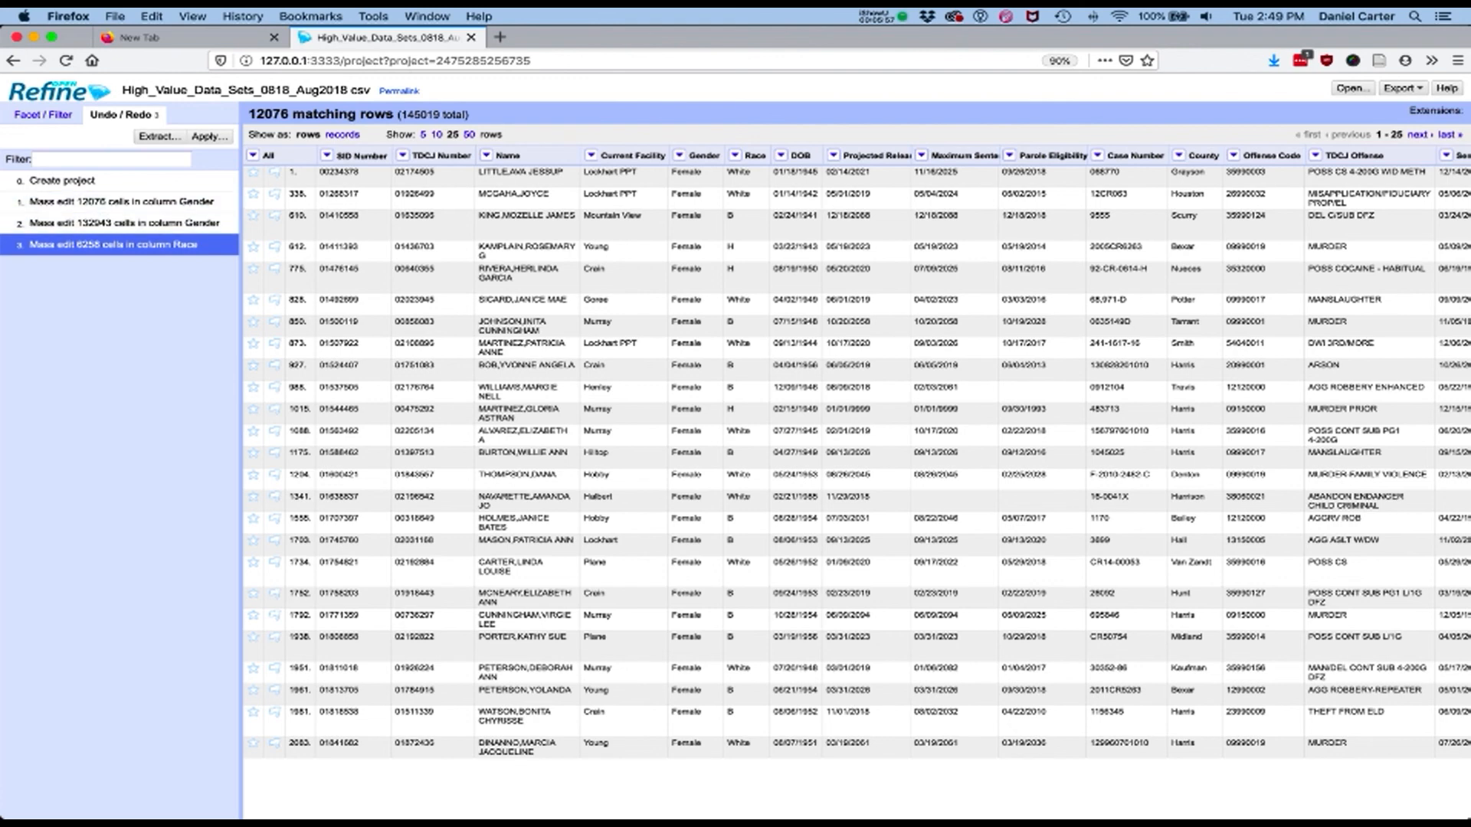
pyautogui.click(43, 114)
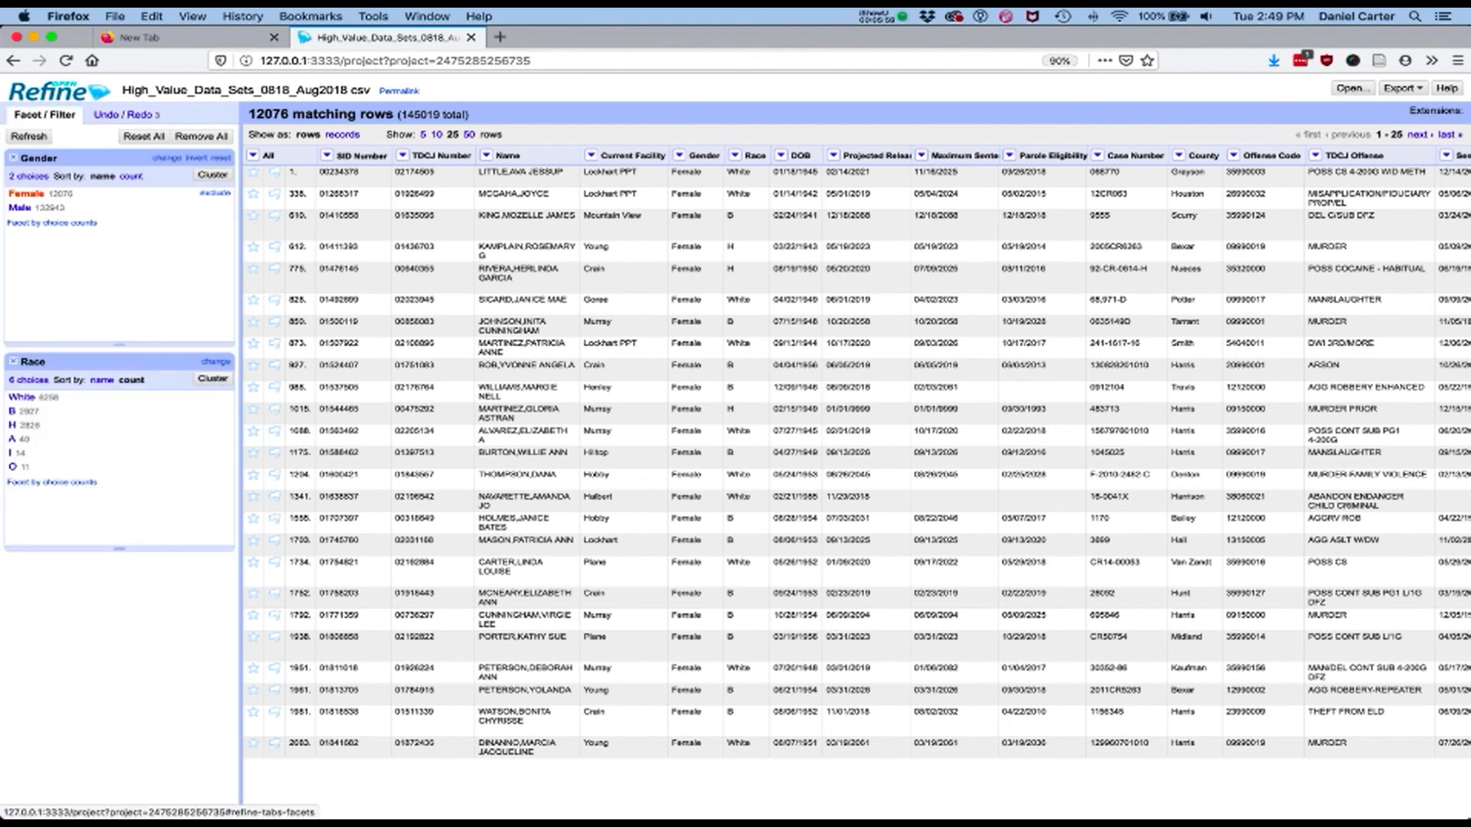